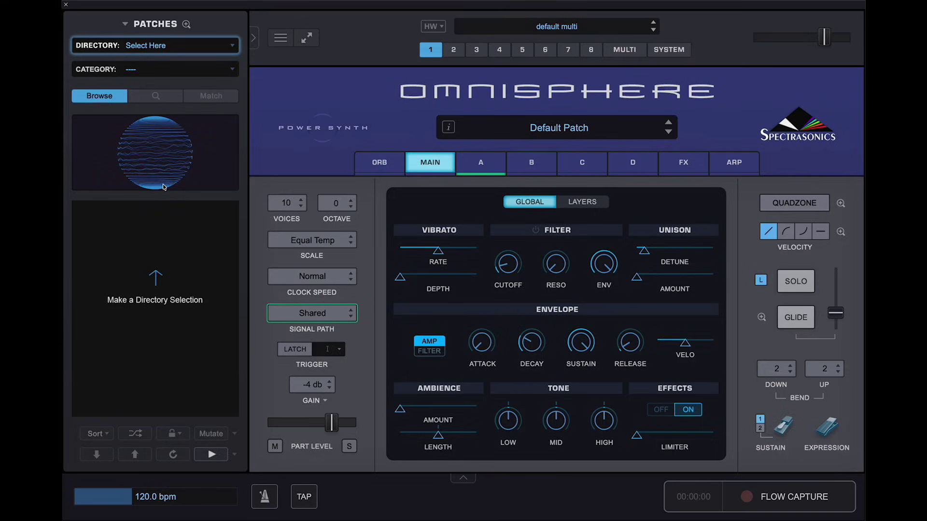
- Set the patch browser directory to All Omnisphere and the category to All
left_click(182, 47)
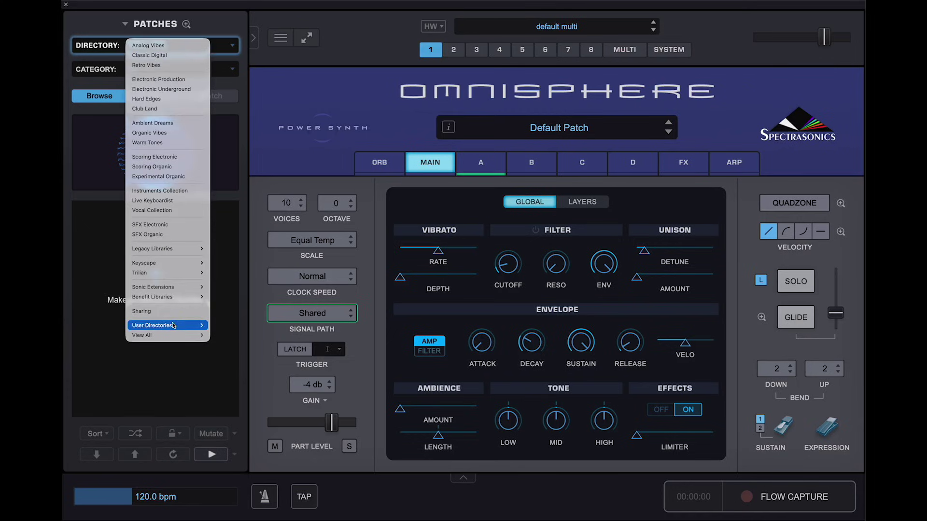
mouse_move(174, 326)
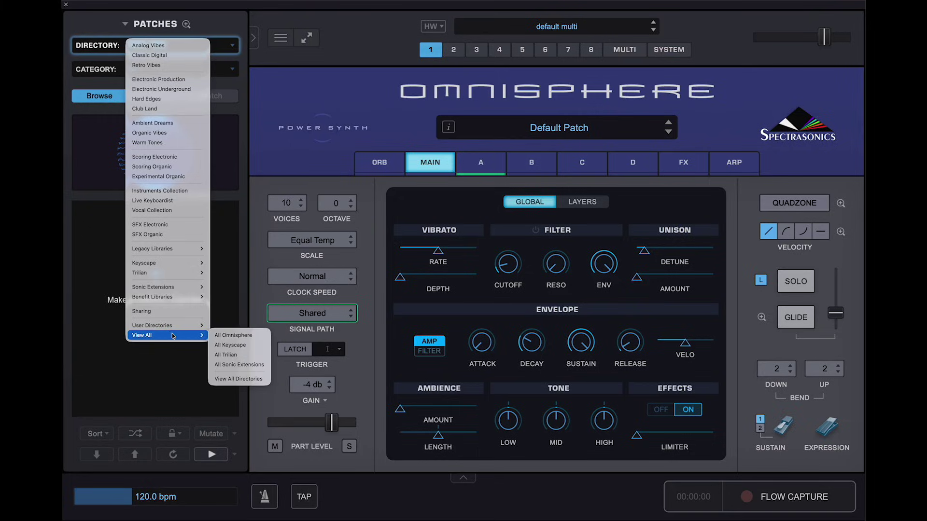
left_click(230, 338)
left_click(167, 68)
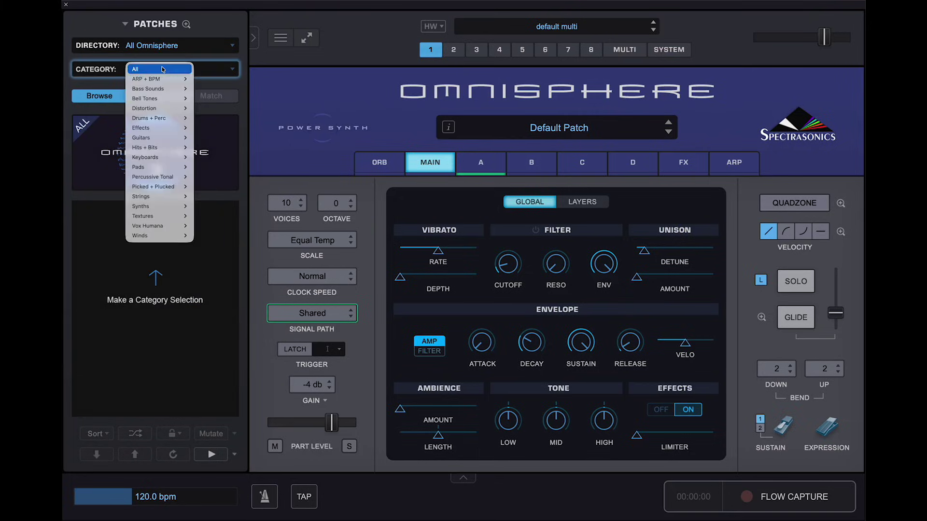
left_click(151, 72)
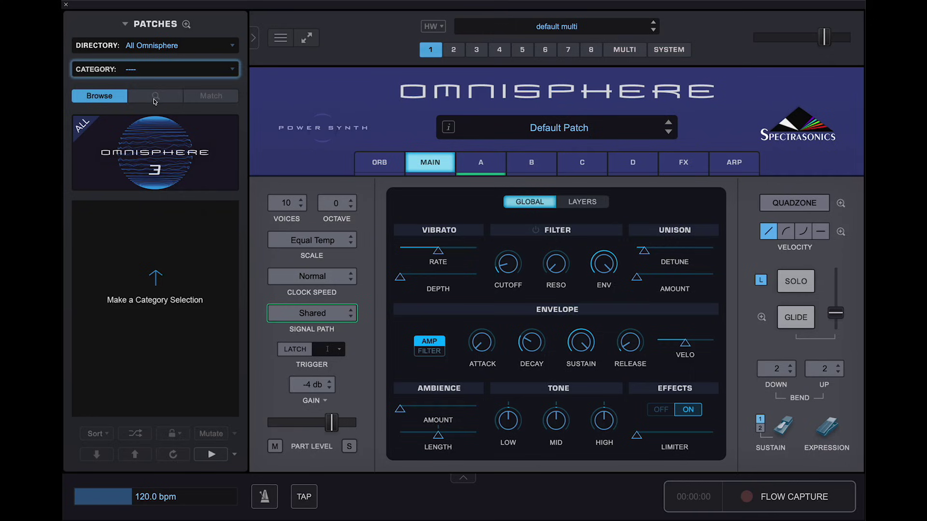
- Search 'dark AND pad' and audition Ashes to Ashes, Chorus Organ Pad, then Classic JX-3P Warmth
left_click(155, 96)
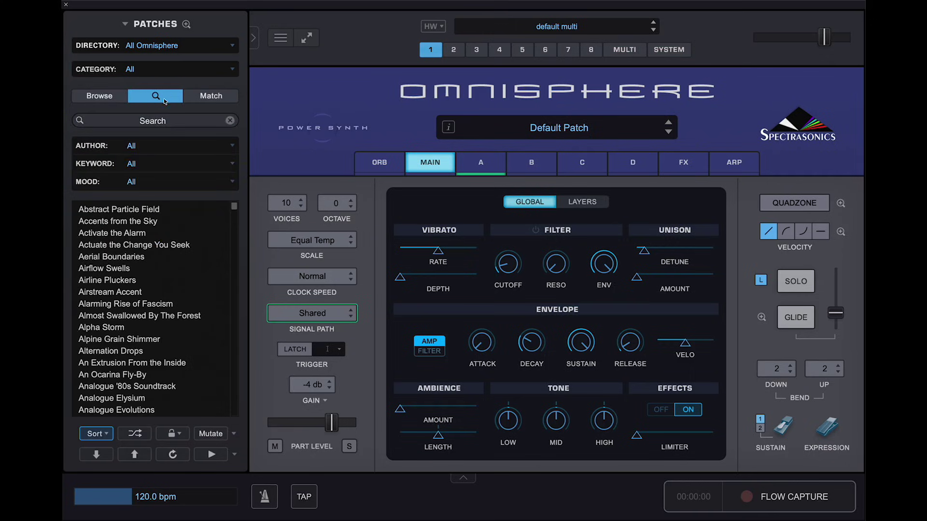
left_click(167, 119)
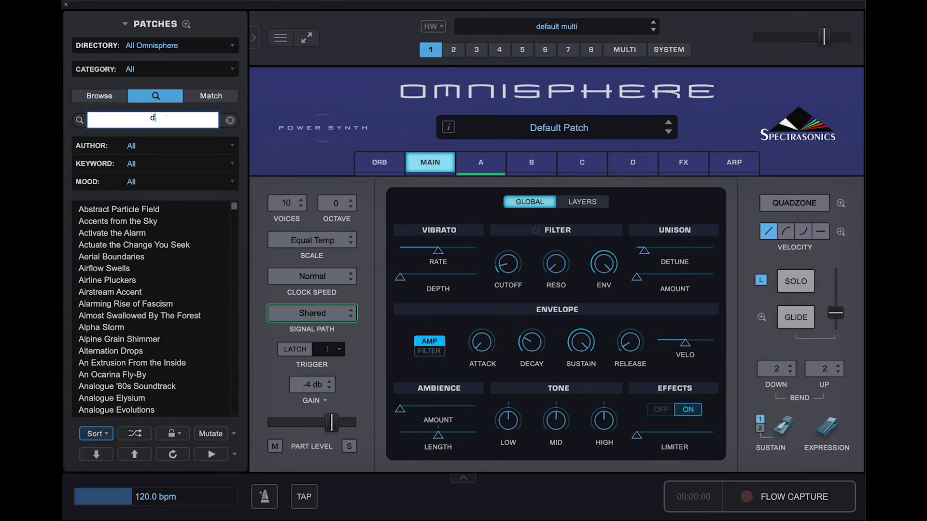
type("dark AND pad")
key("Return")
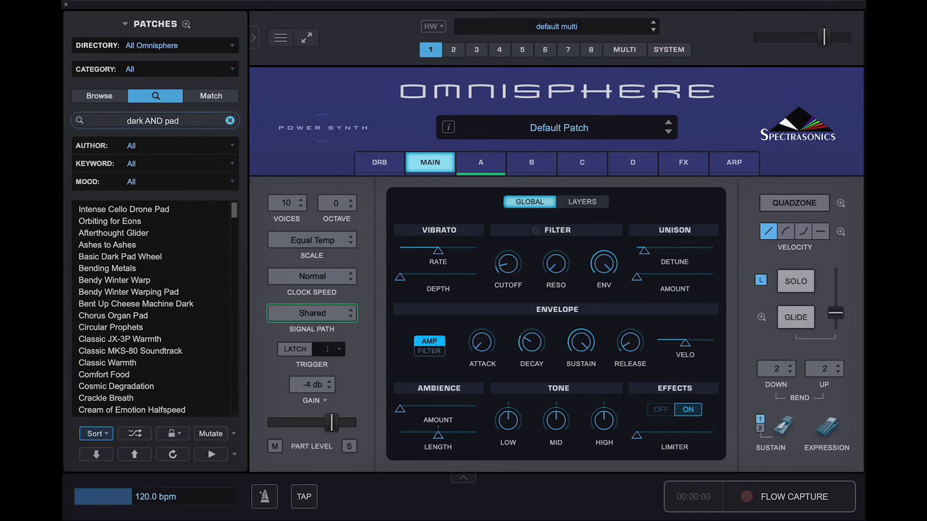
left_click(114, 247)
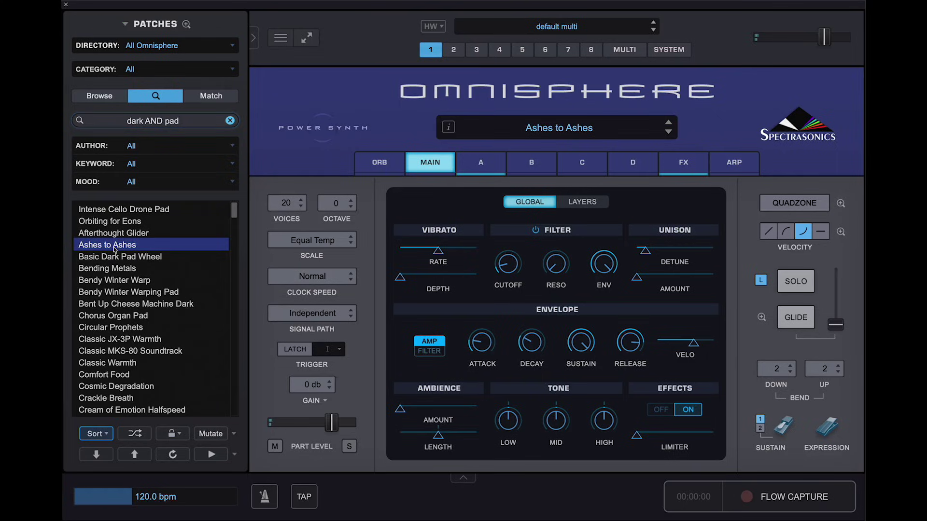
left_click(127, 316)
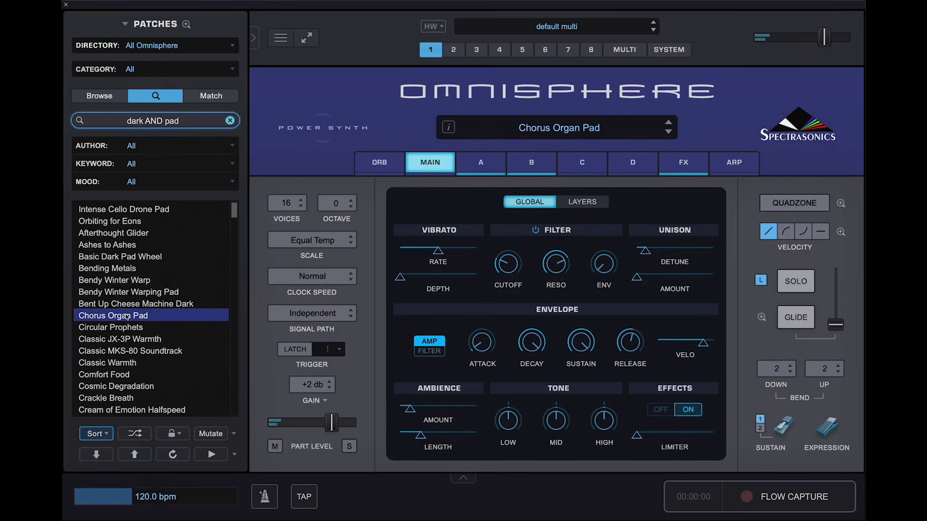
left_click(130, 339)
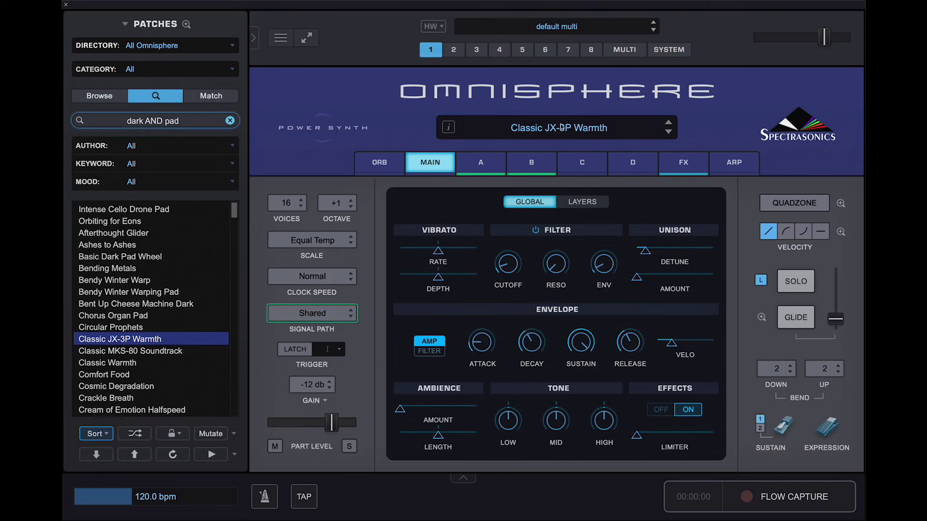
- Replace the search with a new query for 'synth'
left_click(230, 121)
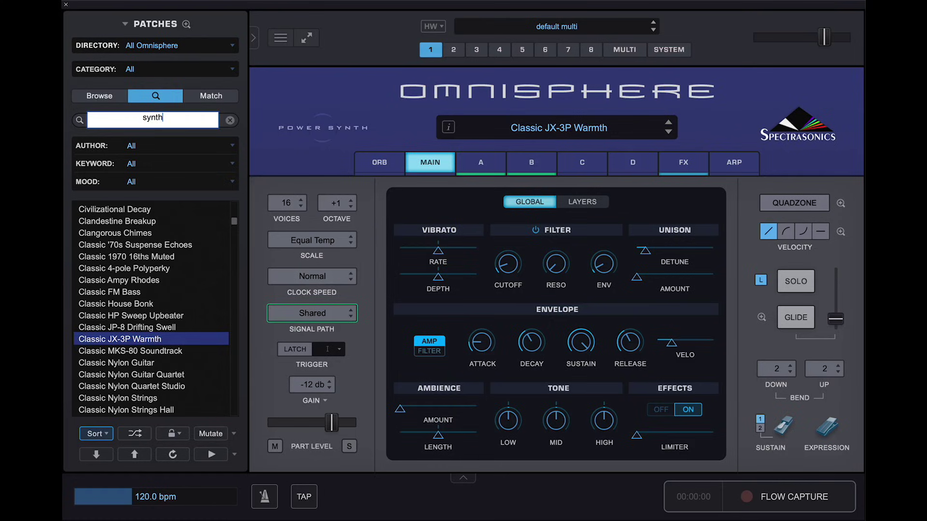
type("synth")
key("Return")
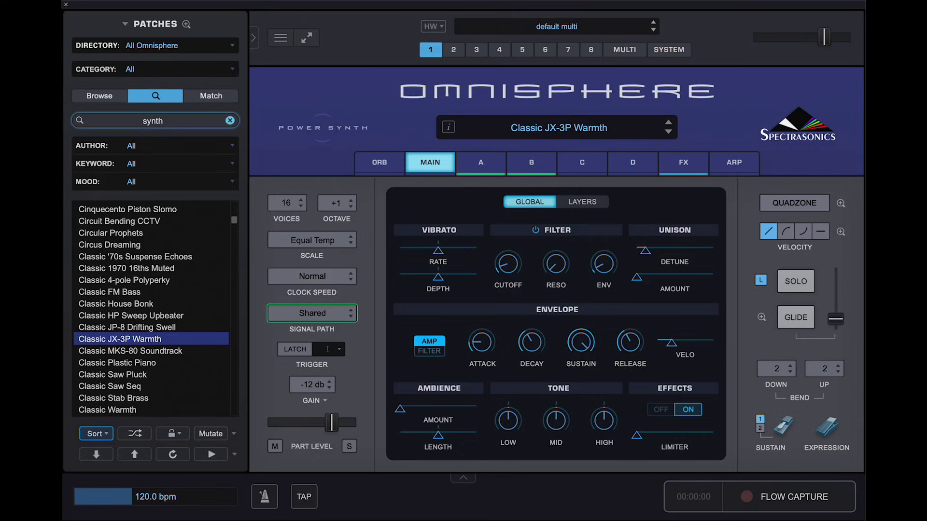
- Run the 'synth' query, then empty the search field to restore all patches
key("Return")
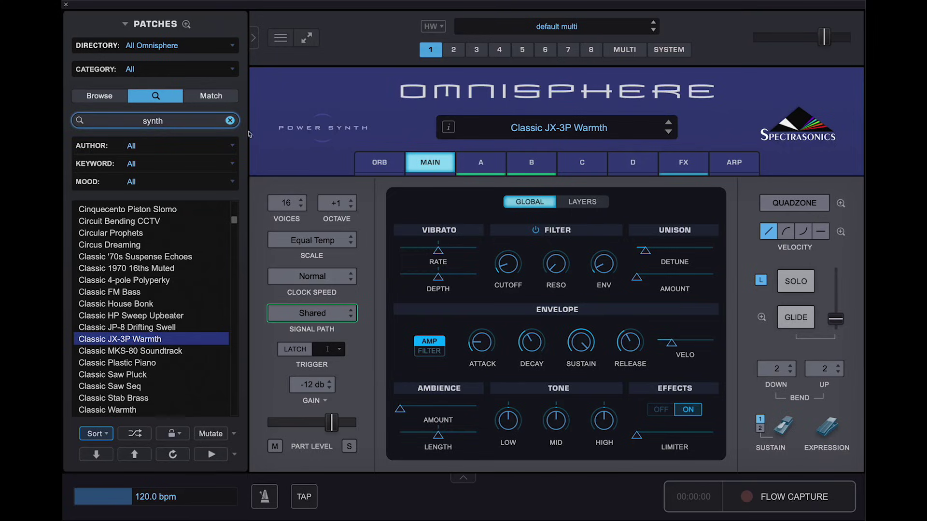
left_click(230, 121)
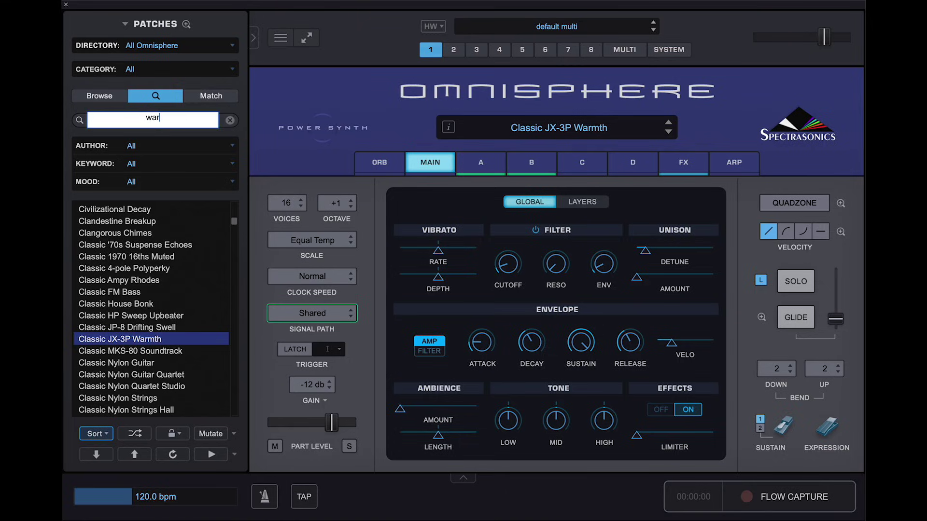
- Search 'warm AND pad', scroll through the matching patches, then clear the query
type("warm pad")
key("Return")
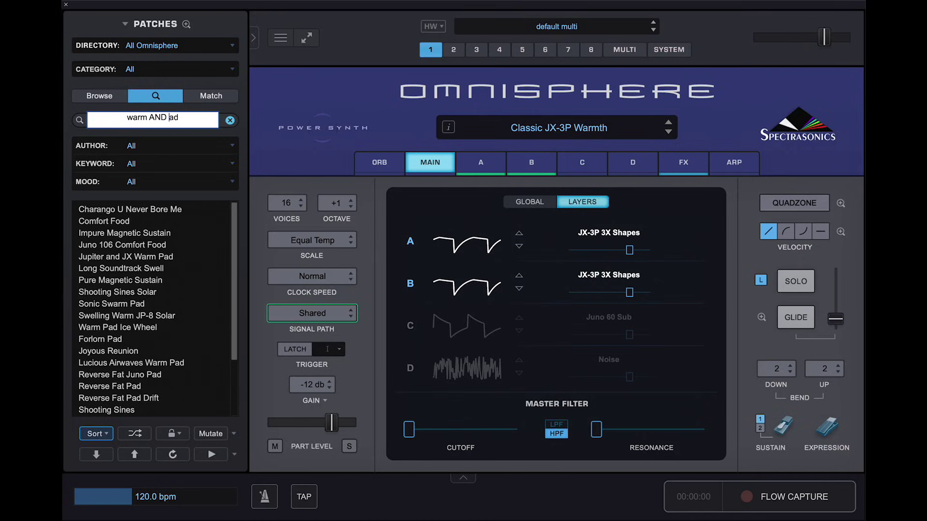
key("Return")
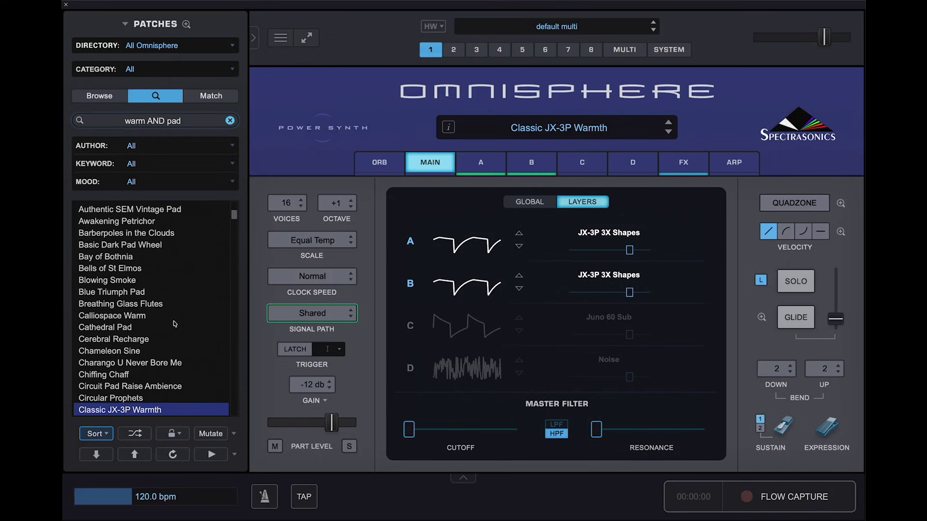
scroll(156, 303, "up", 5)
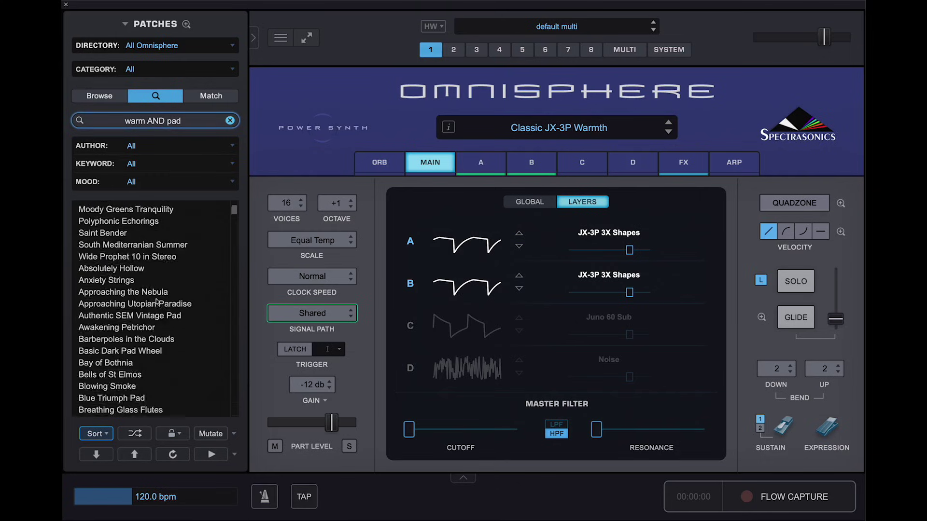
scroll(156, 301, "down", 2)
scroll(157, 302, "down", 15)
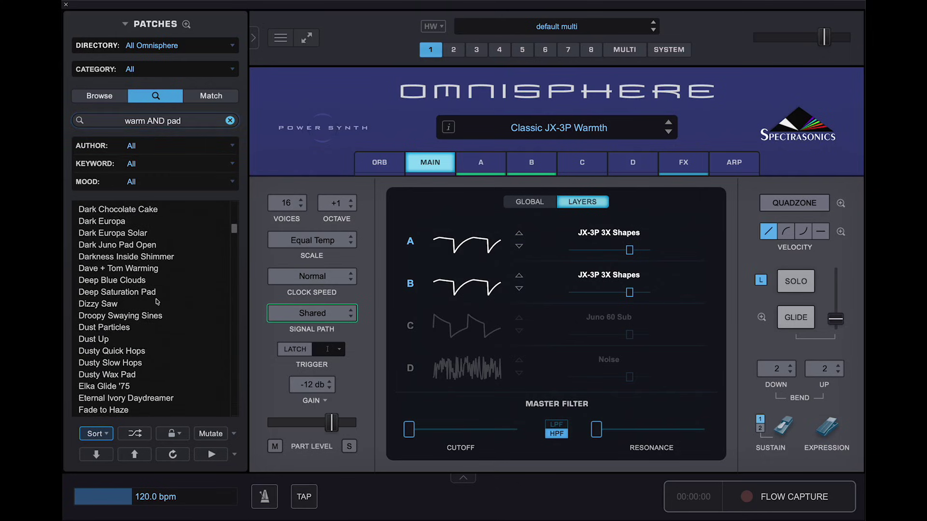
scroll(157, 302, "up", 16)
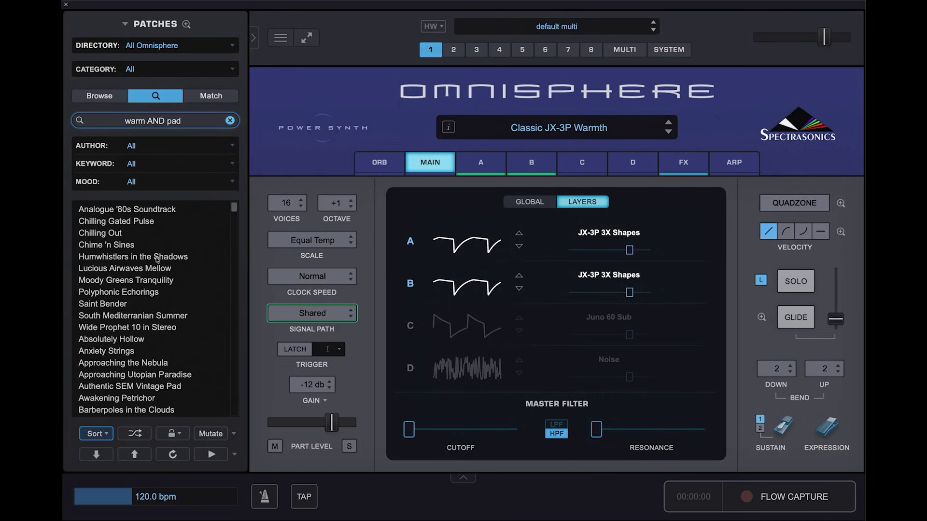
left_click(231, 121)
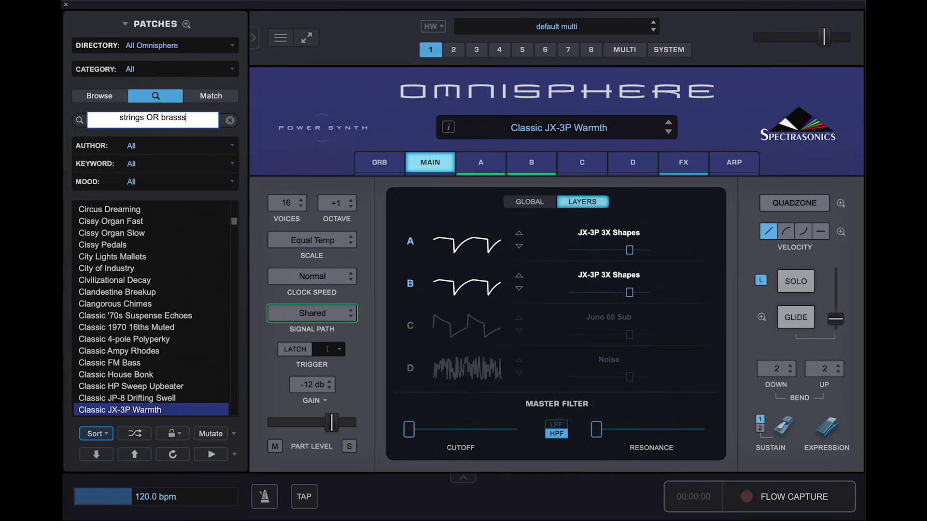
- Search 'strings OR brass' and audition Chilling Gated Pulse, Classic Prophet VS, Dancing Trance Strings, Friction in the Home
key("Return")
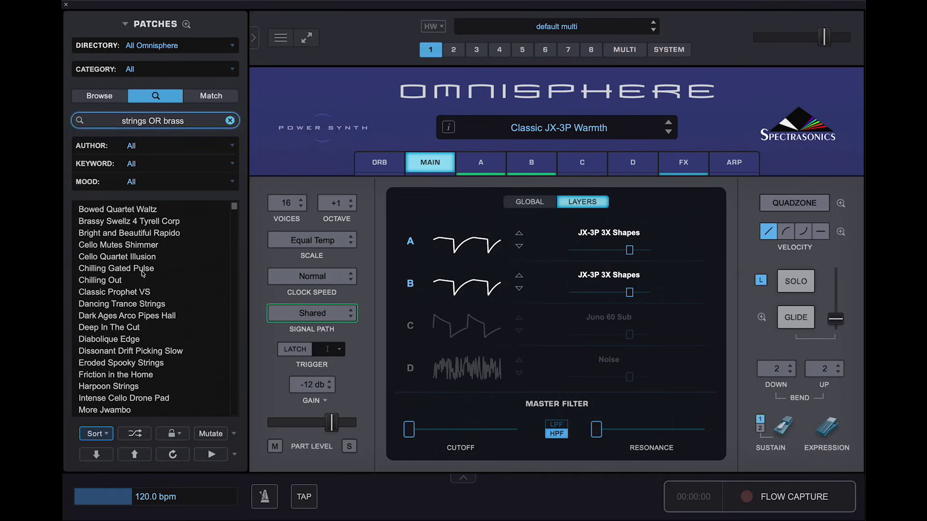
left_click(141, 271)
left_click(135, 290)
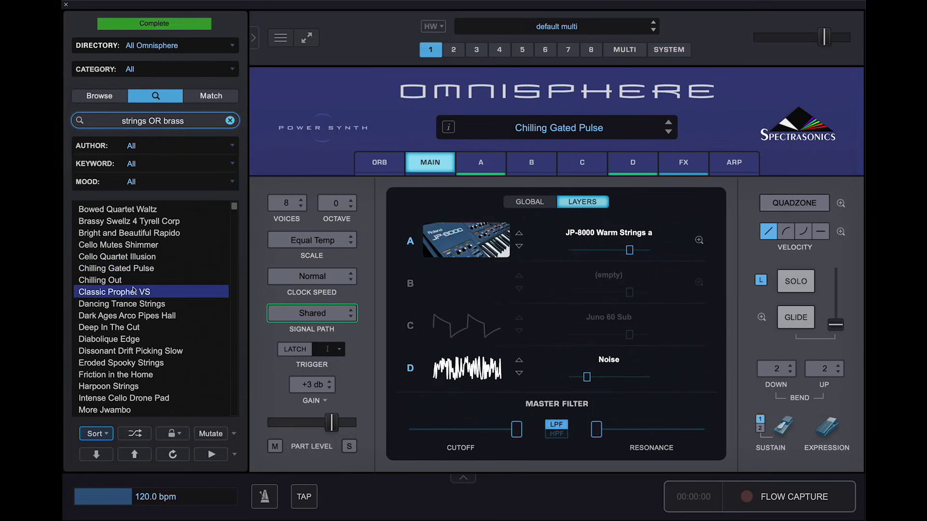
left_click(152, 305)
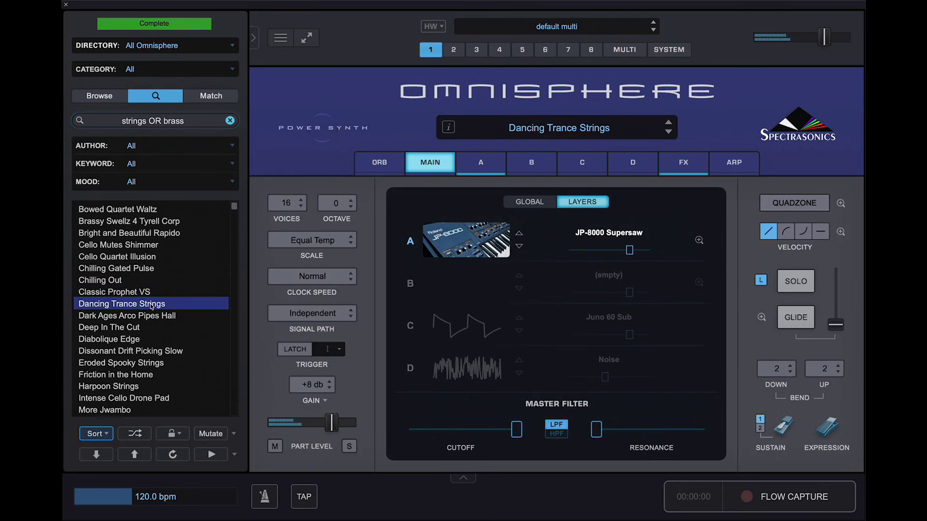
left_click(144, 375)
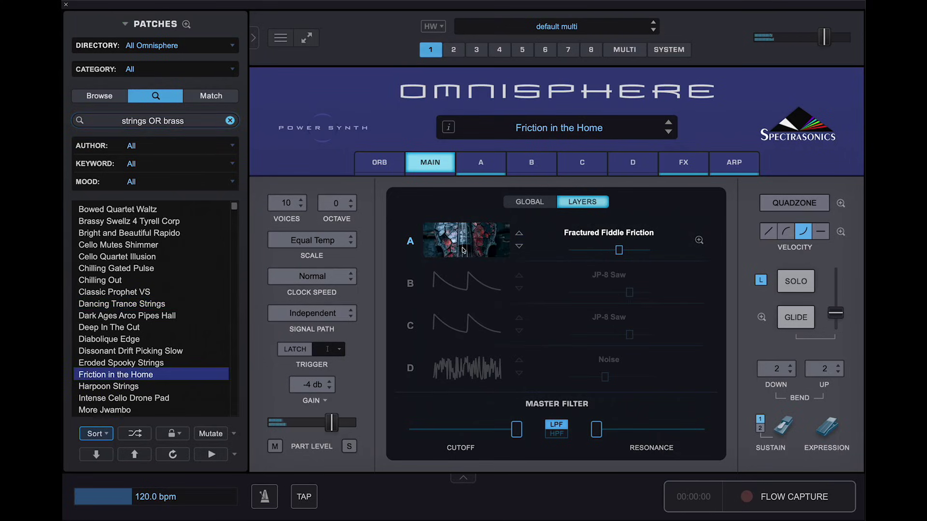
- Load Intense Cello Drone Pad from further down the results, then clear the search
scroll(162, 406, "down", 3)
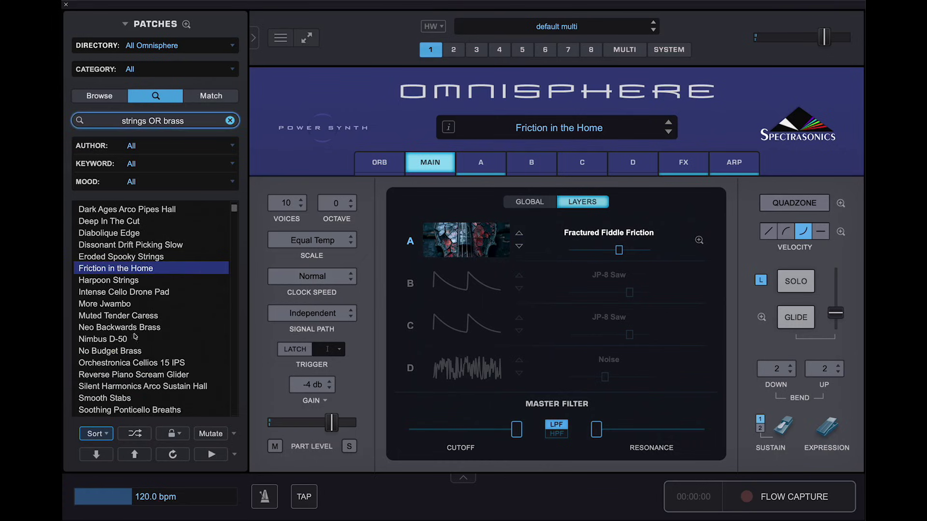
left_click(154, 293)
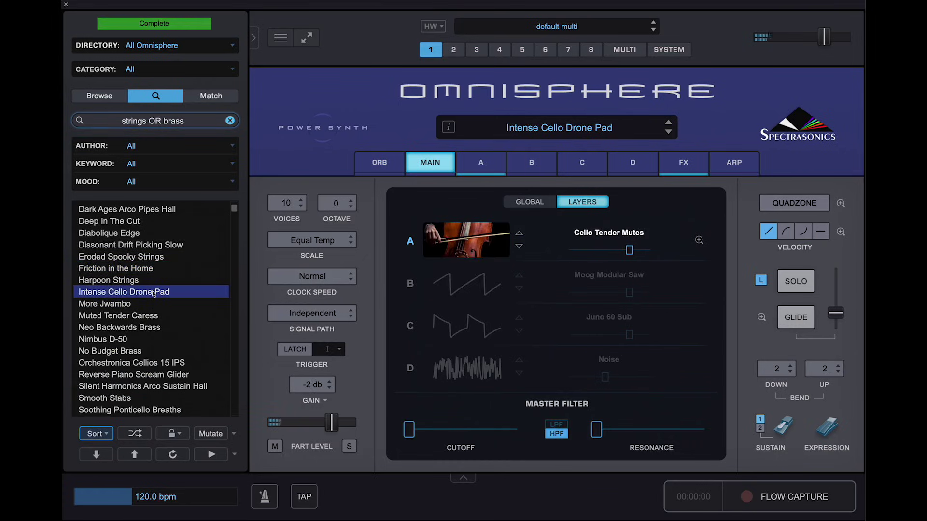
scroll(153, 293, "up", 3)
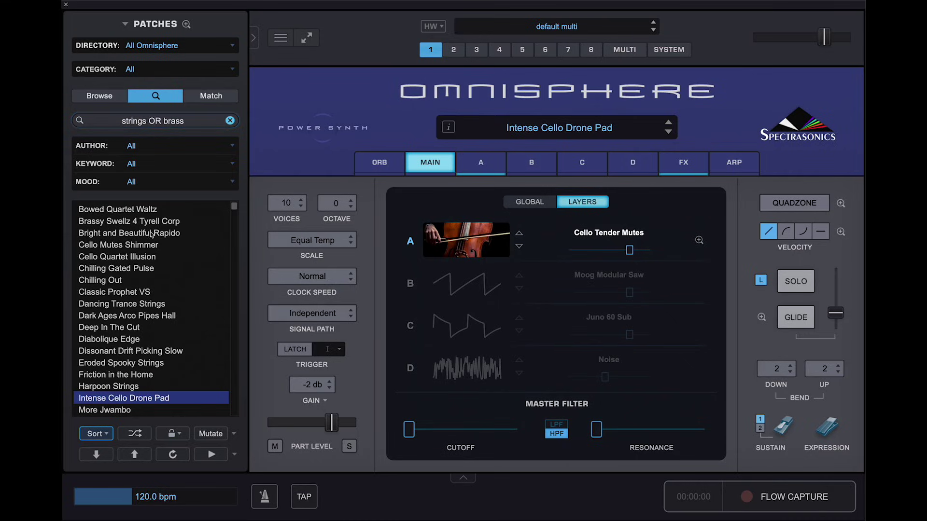
left_click(230, 120)
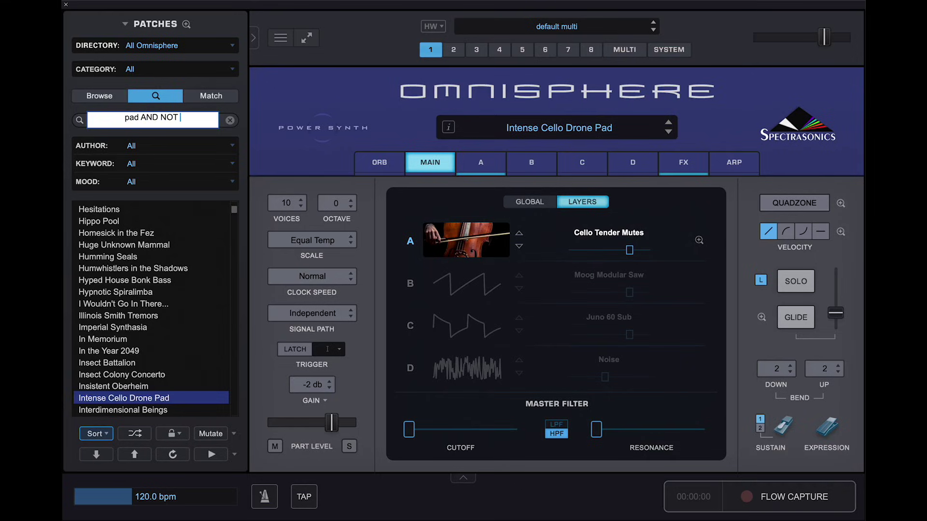
- Search 'pad AND NOT dark', audition Baths of Arrakis JD-800, load Clean Air at Last, then clear
key("Return")
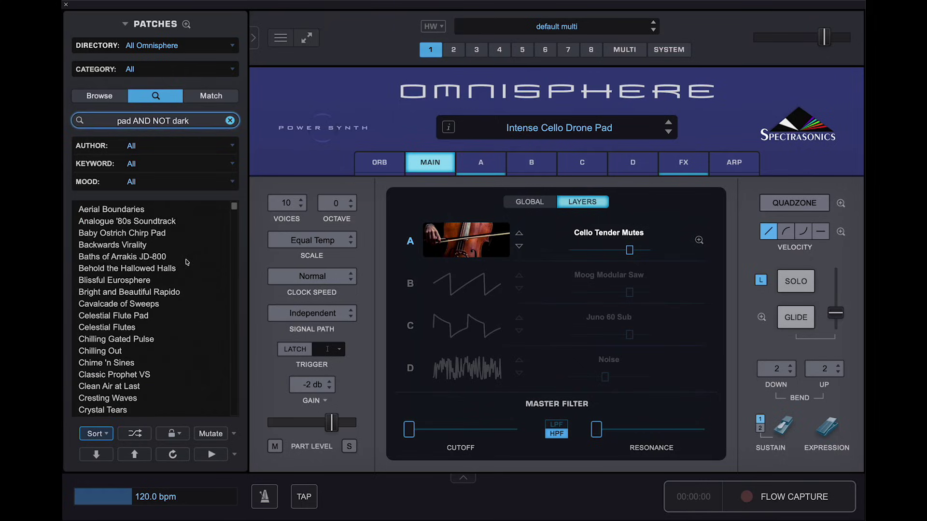
left_click(161, 256)
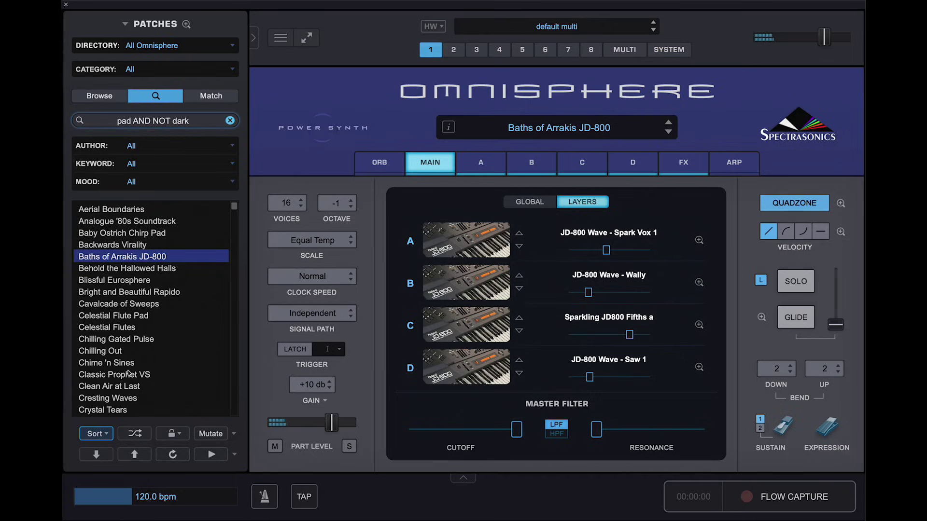
left_click(121, 389)
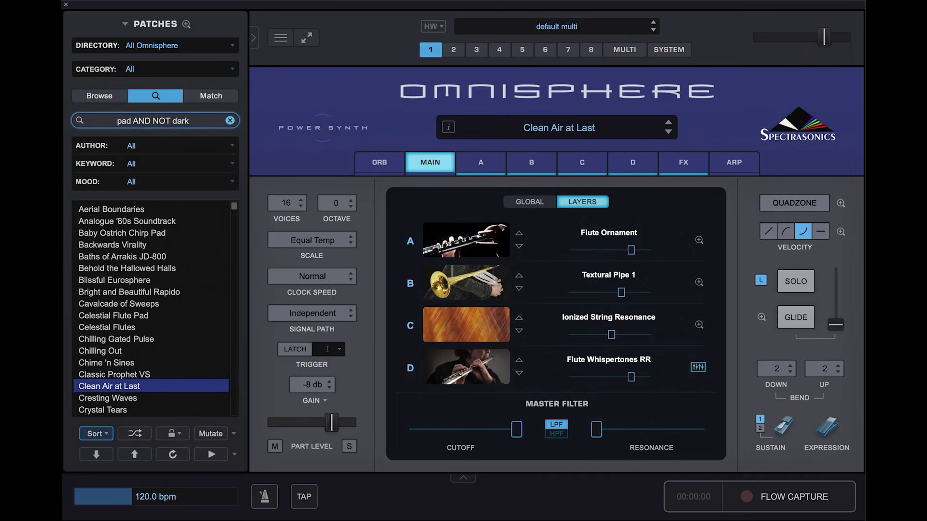
left_click(230, 120)
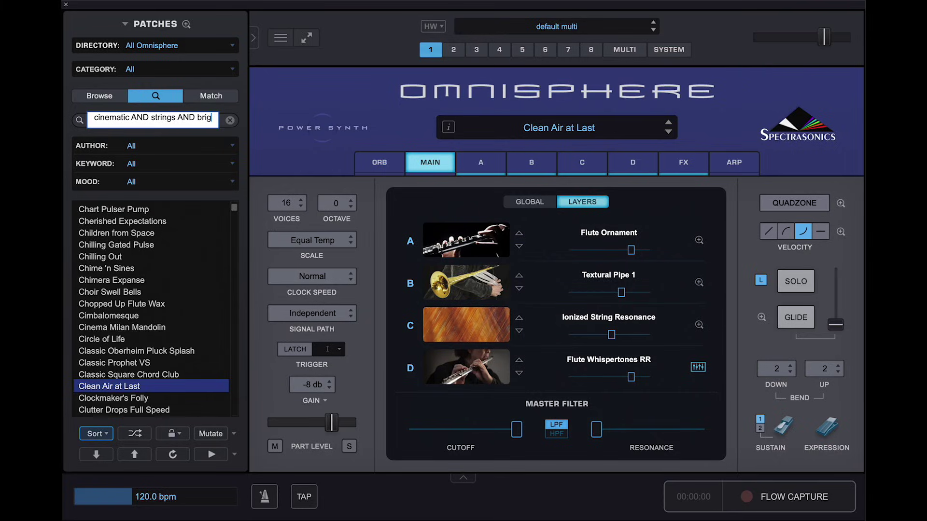
- Search 'cinematic AND strings AND bright', load Hymn of the Highlands, then clear the query
key("Return")
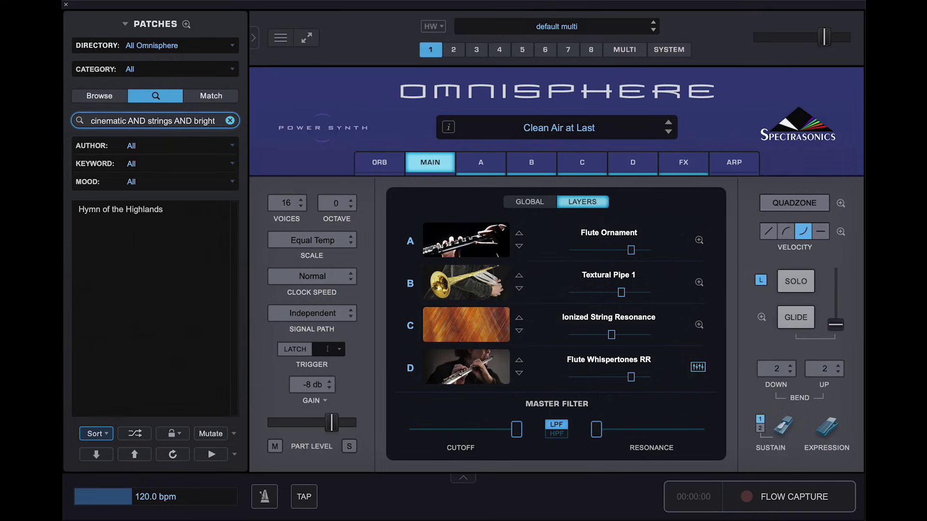
left_click(146, 211)
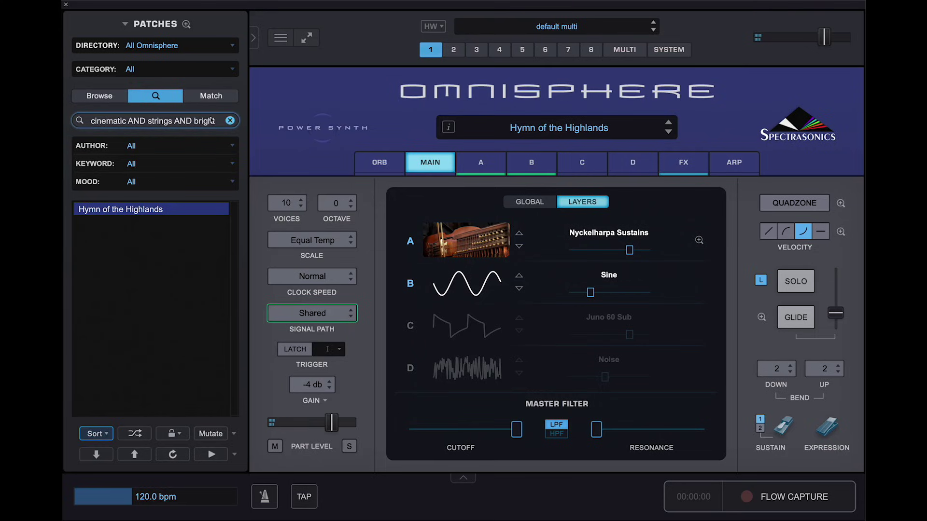
left_click(230, 121)
left_click(193, 119)
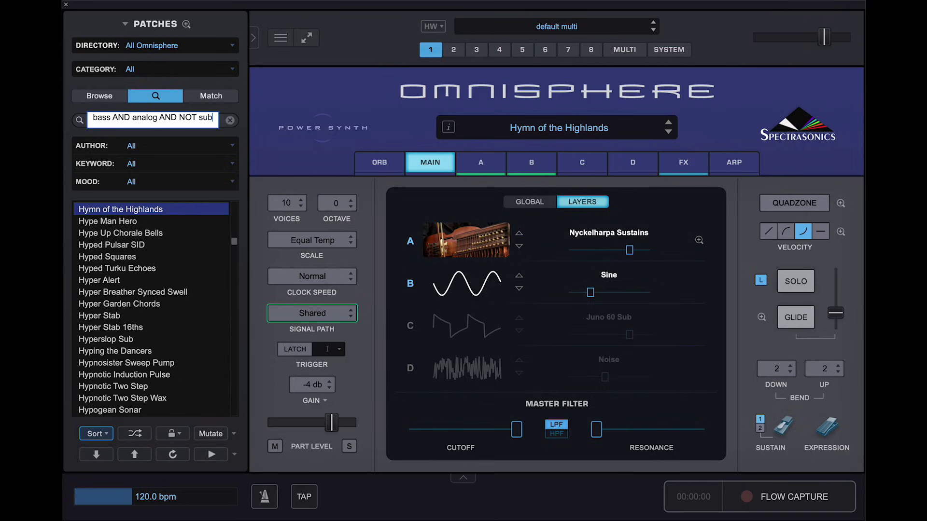
- Search 'bass AND analog AND NOT sub' and audition Insistent Oberheim, Tech No Squares Arp, Tubby Square Phaser
key("Return")
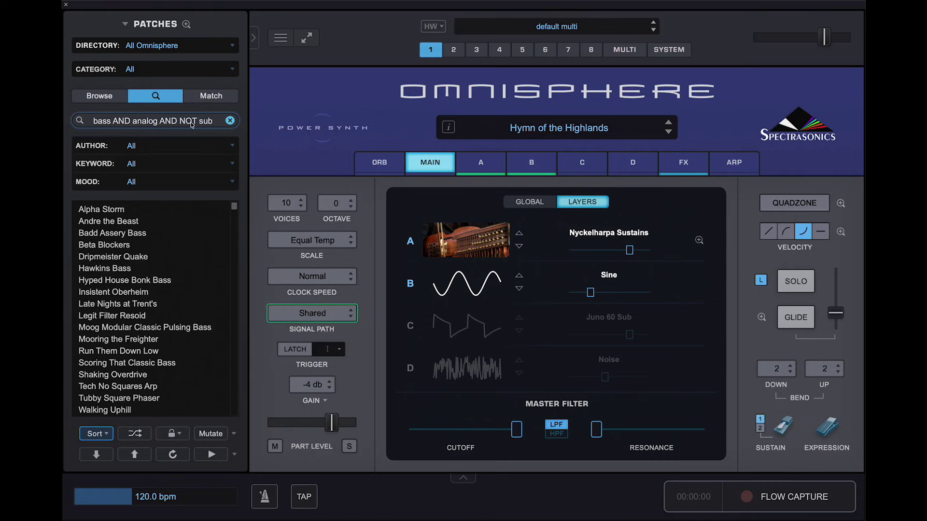
left_click(131, 292)
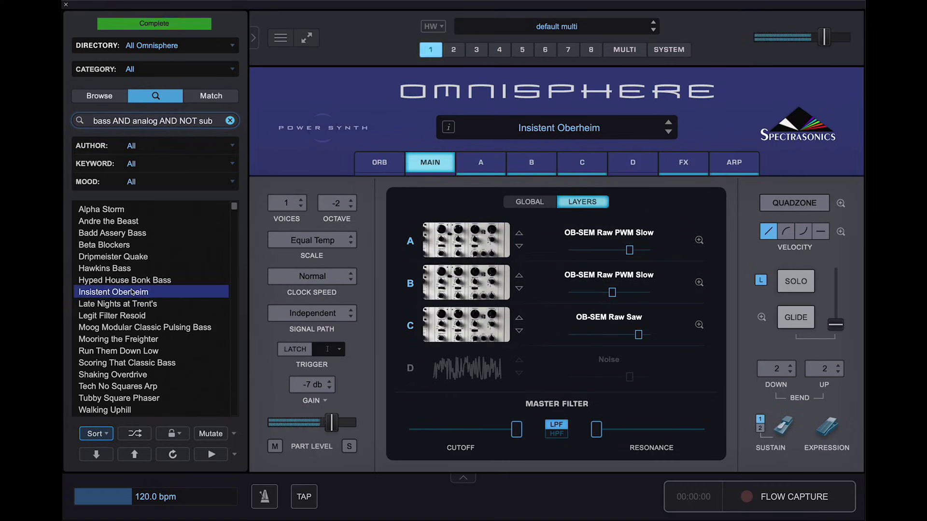
left_click(135, 389)
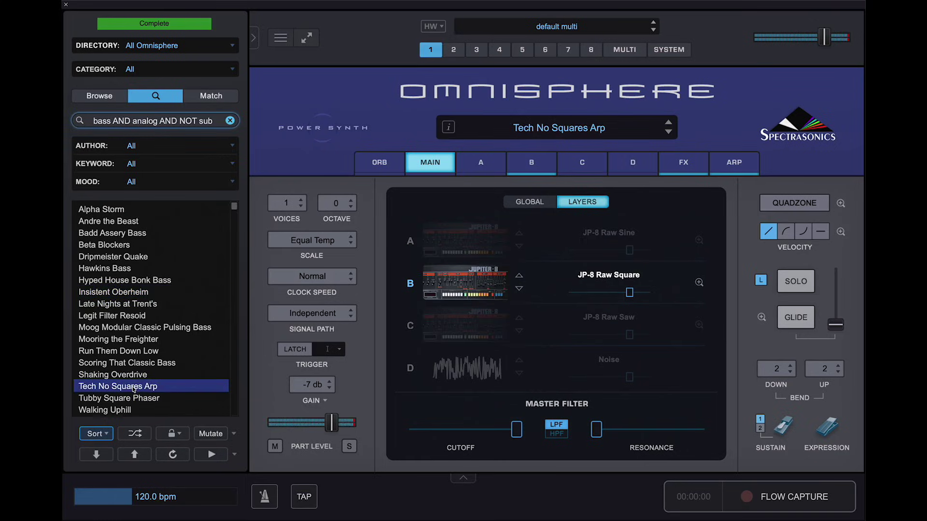
left_click(138, 399)
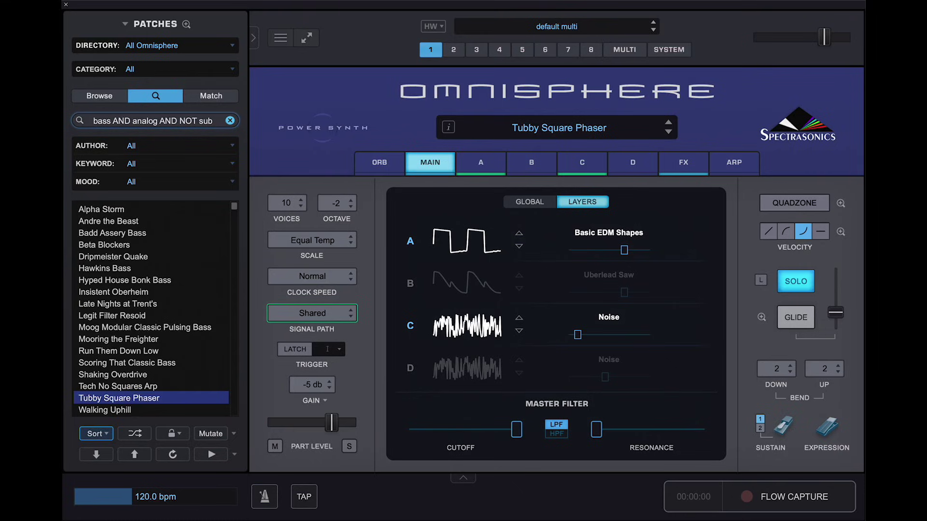
- Search '(lead OR pluck) AND aggressive', correcting the misspelled 'agressive' before running it
left_click(230, 121)
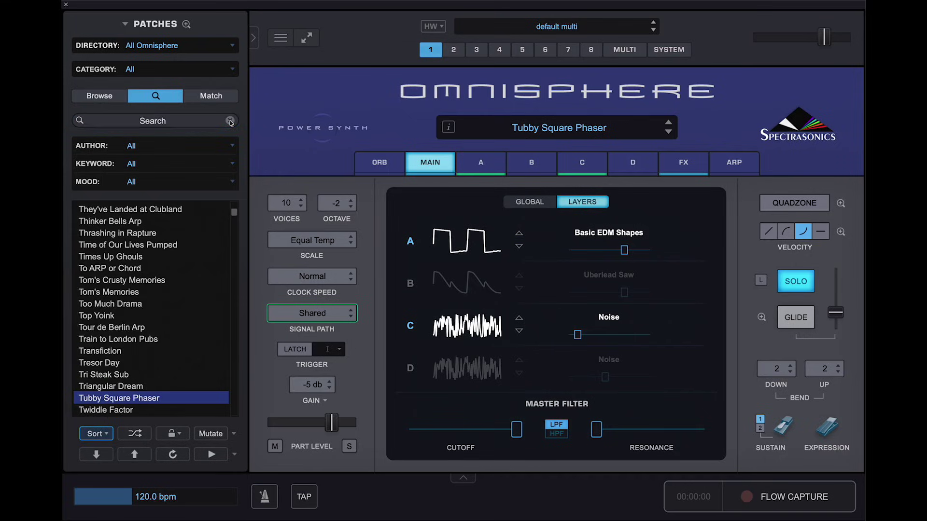
left_click(194, 125)
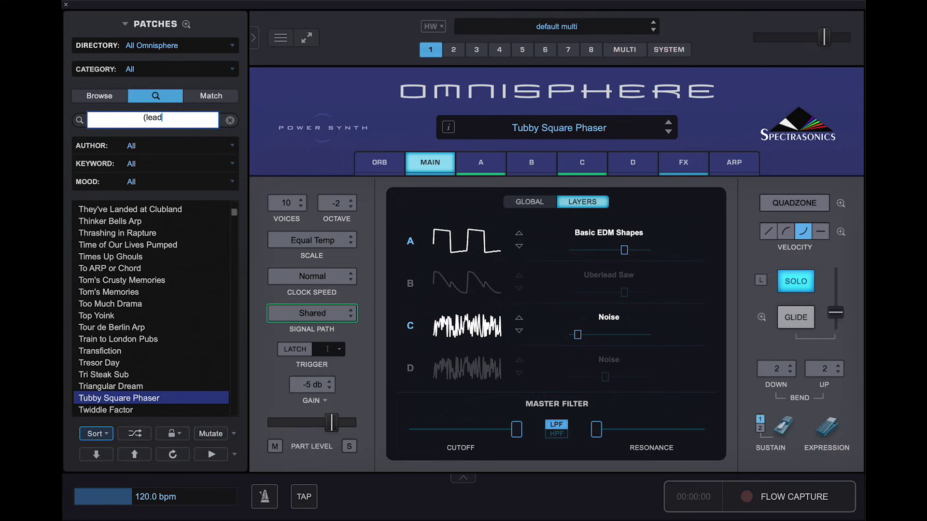
type("(lead OR pluck) AND agr")
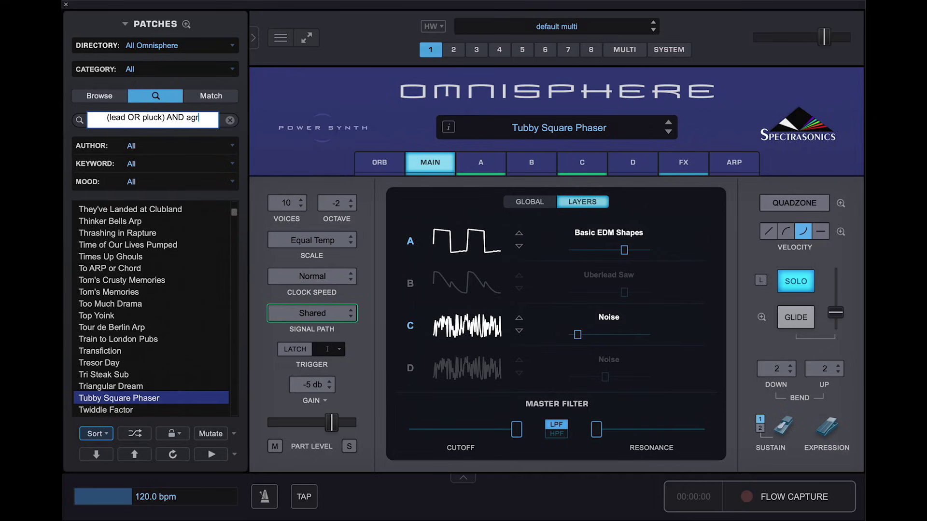
type("essive")
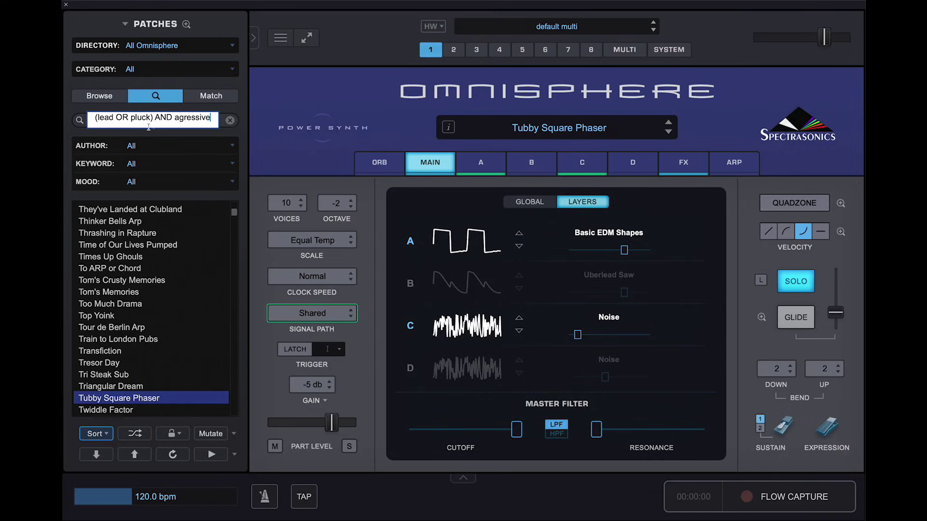
left_click(186, 117)
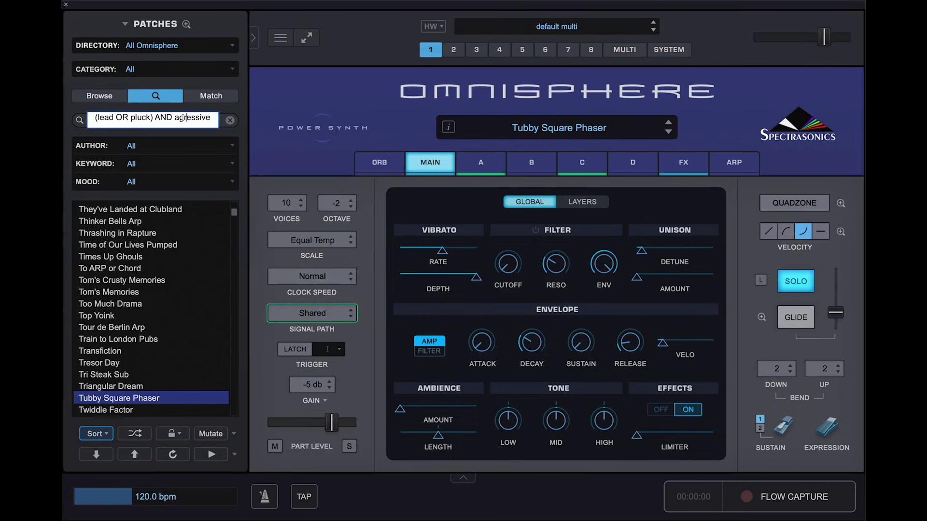
type("g")
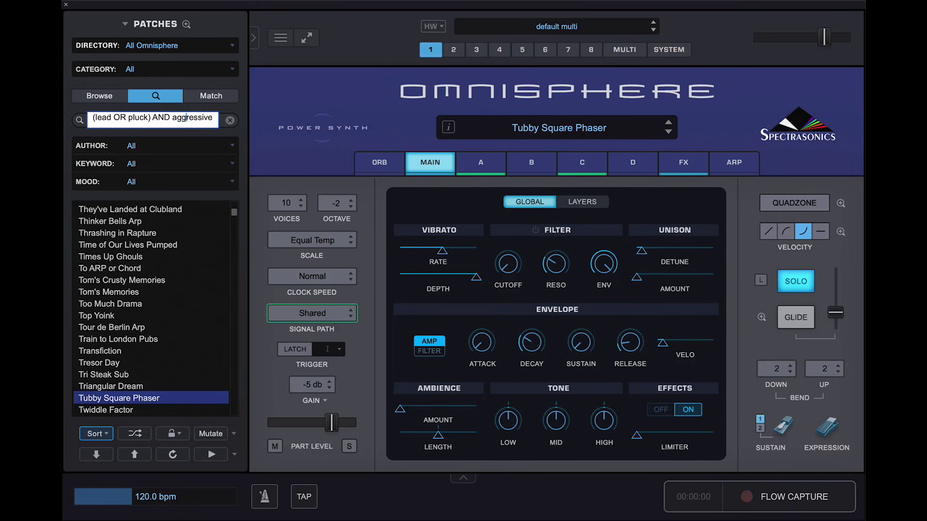
key("Return")
- Audition Bag Of Licks and FM Bassy Punch, then clear the search
left_click(151, 255)
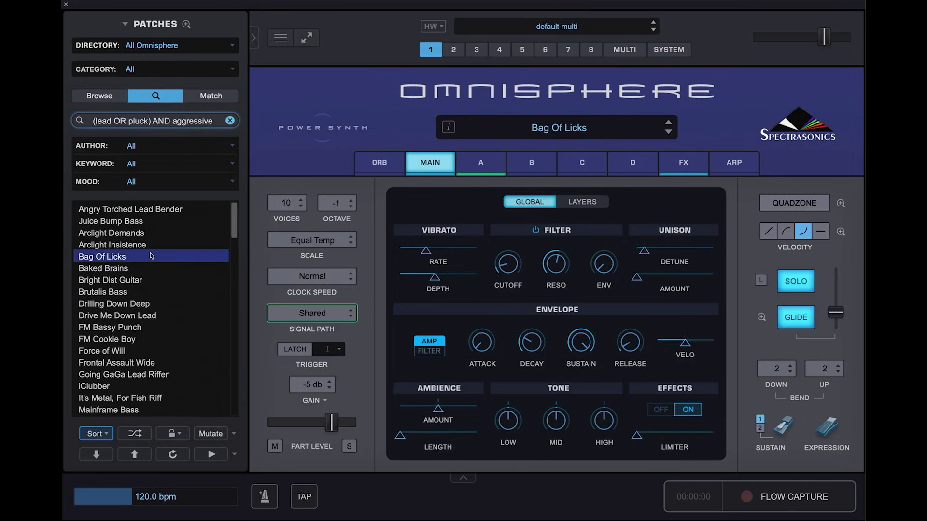
left_click(140, 327)
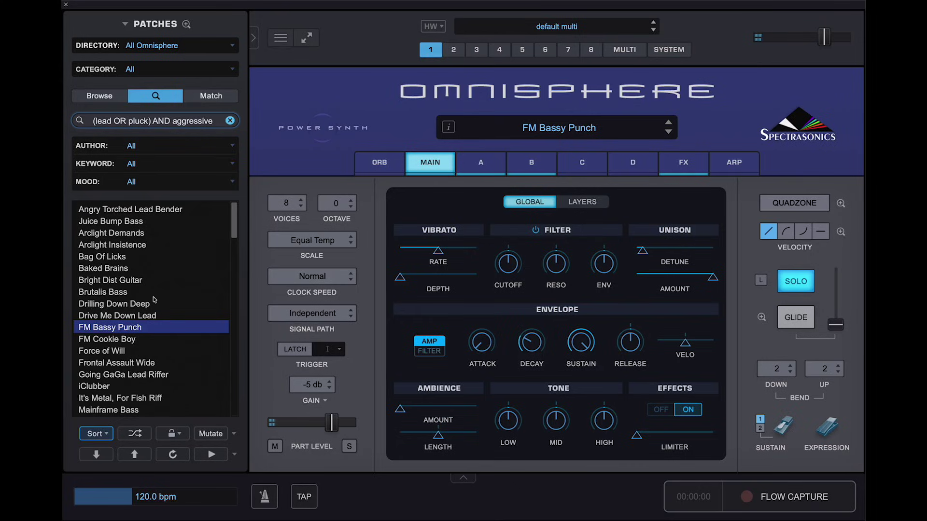
left_click(230, 121)
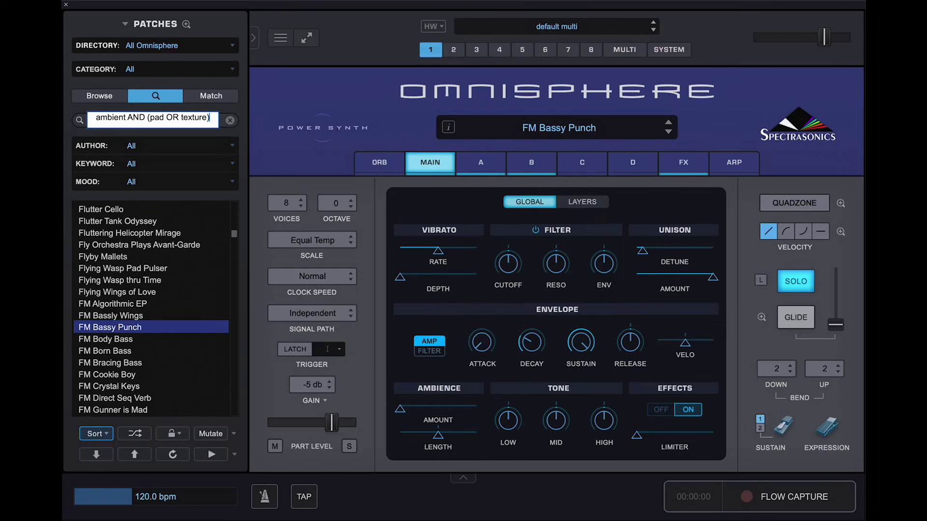
- Search 'ambient AND (pad OR texture) AND NOT dark', audition Blurry Gleam, load Dreamstate Sines, then clear
type("NOT ")
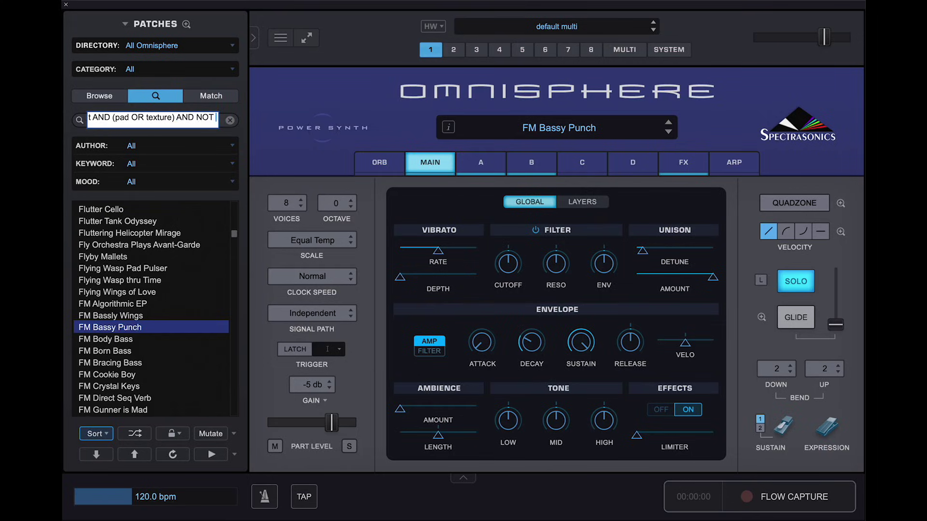
type("dark AN")
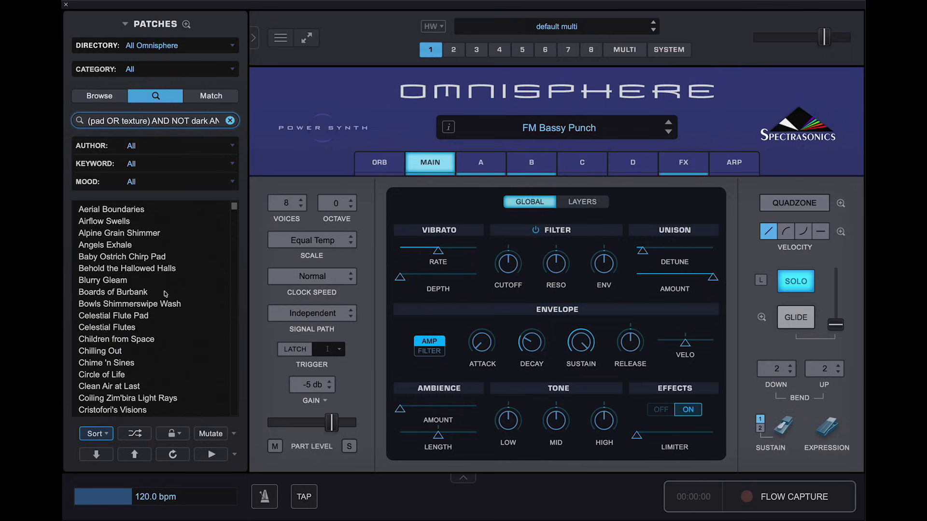
left_click(148, 284)
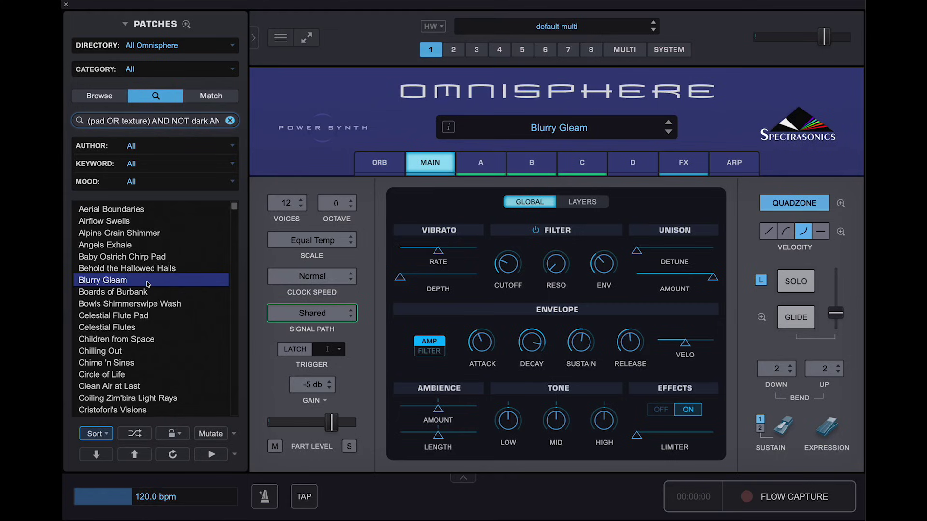
scroll(155, 290, "down", 15)
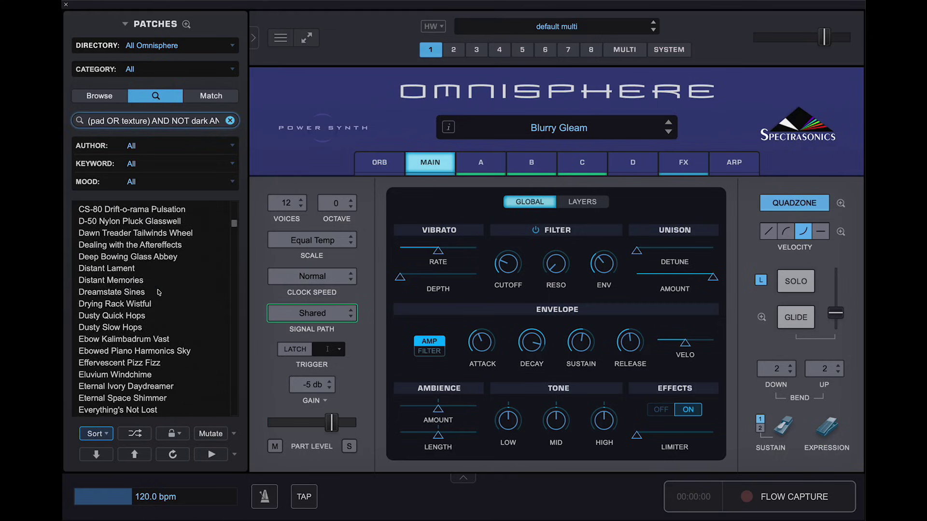
left_click(159, 292)
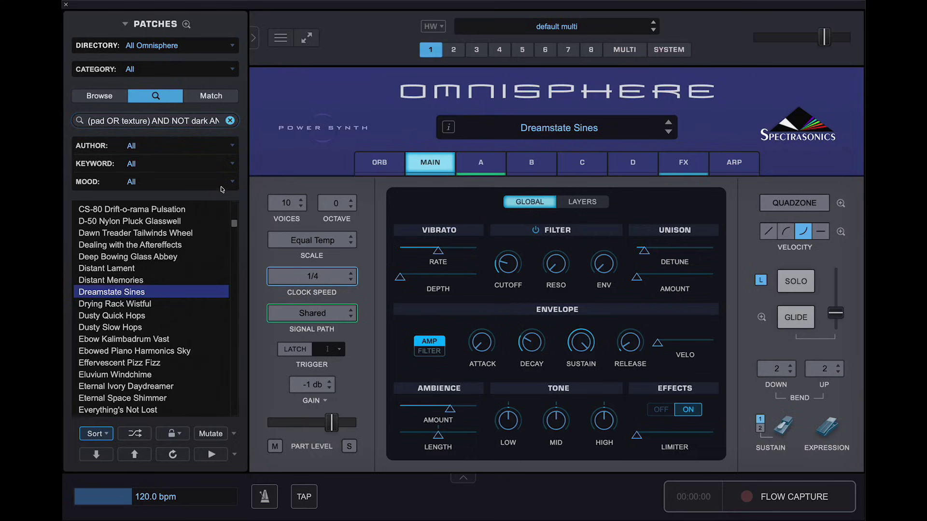
left_click(230, 121)
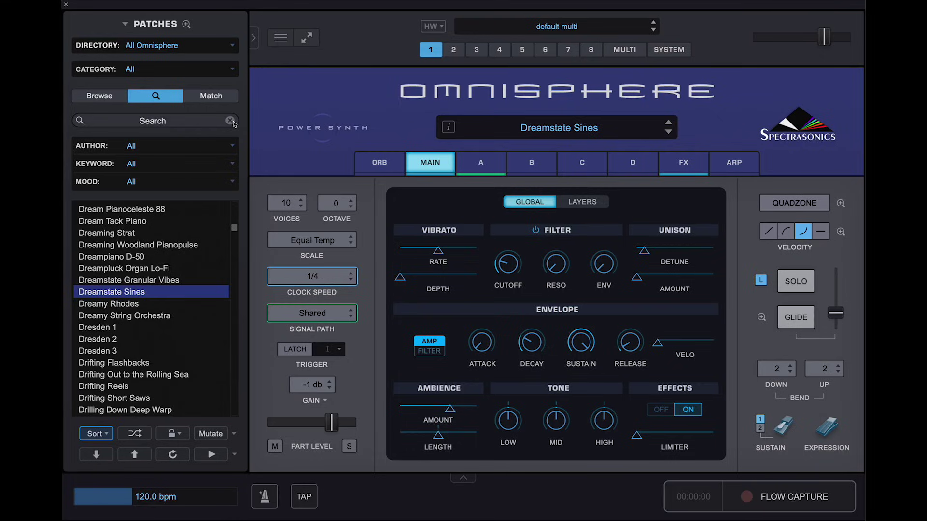
left_click(188, 124)
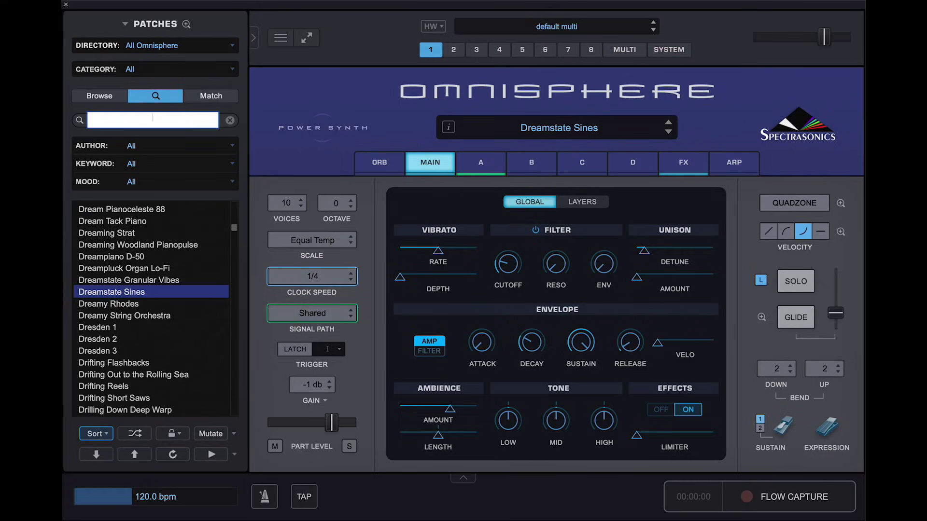
- Search 'bright OR warm AND pad', then rerun it bracketed as '(bright OR warm) AND pad'
type("bright OR warm AND pad")
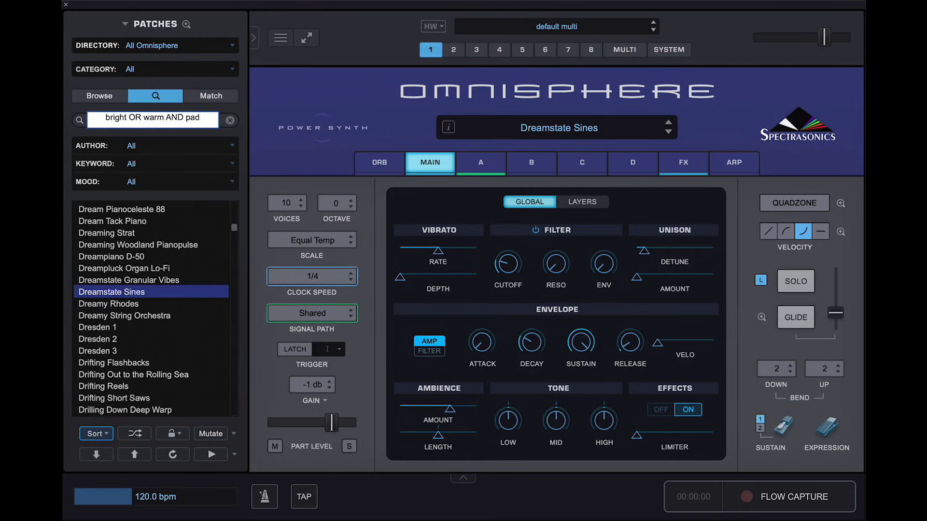
key("Return")
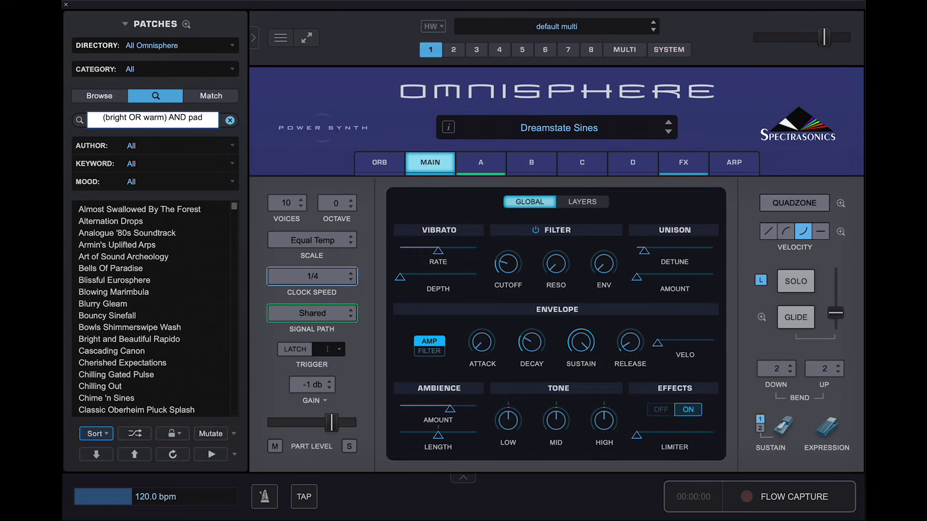
key("Return")
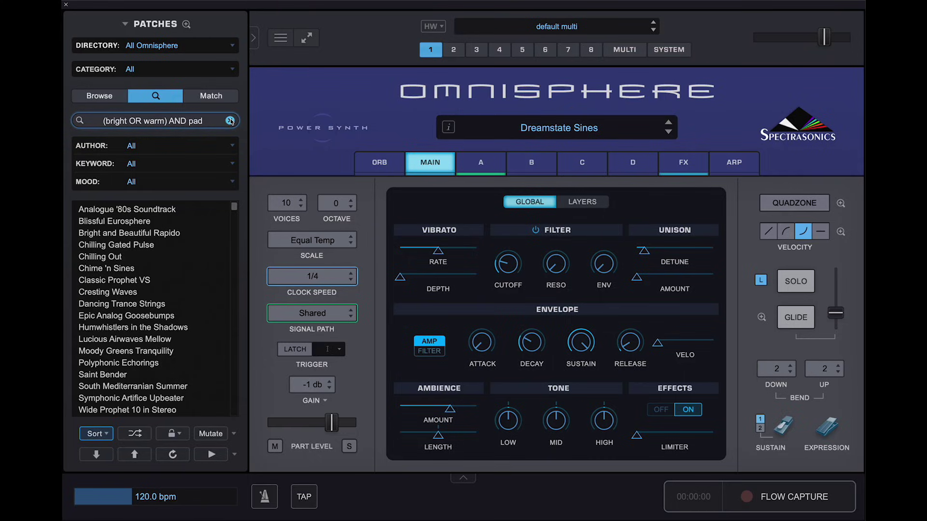
- Run the evolving-or-moving strings search with 'AND NOT legato' added to exclude legato patches
key("Escape")
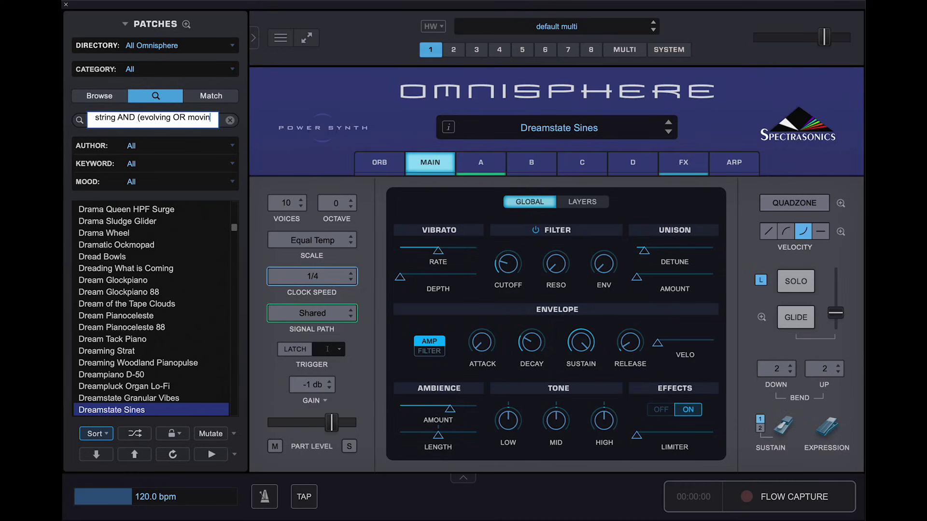
type("AND NO")
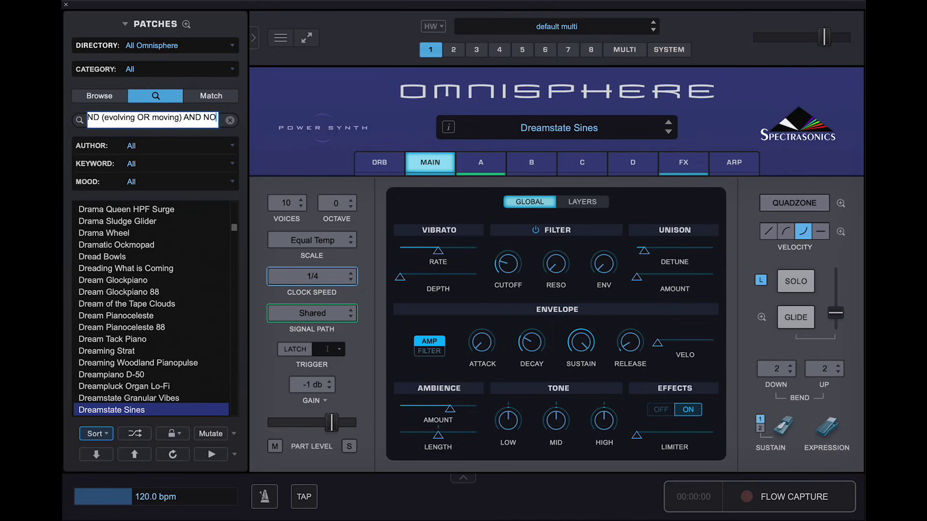
type("T legato")
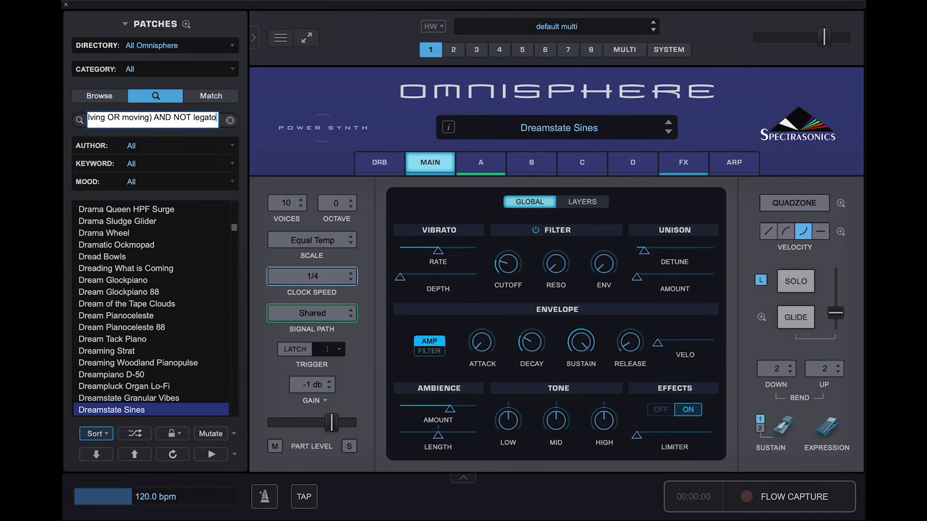
key("ctrl+v")
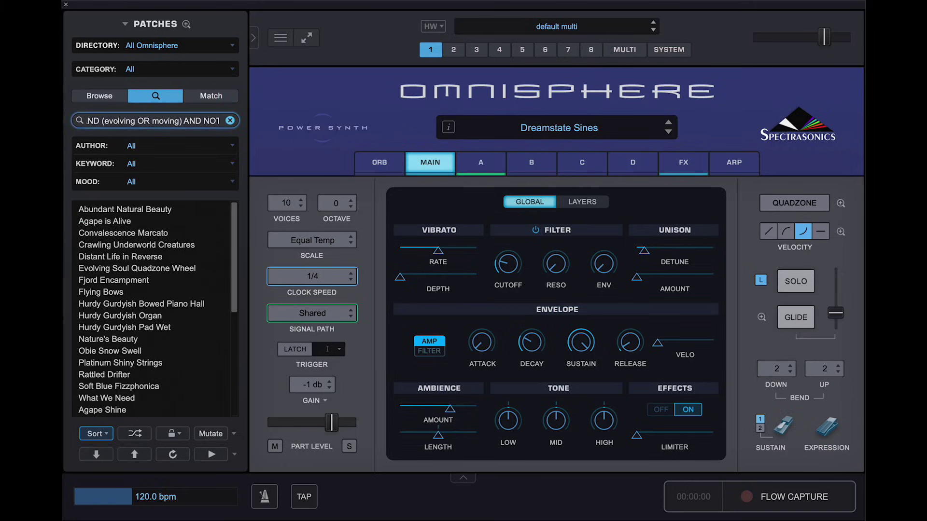
- Audition Flying Bows, then Obie Snow Swell, and clear the search
scroll(130, 323, "down", 6)
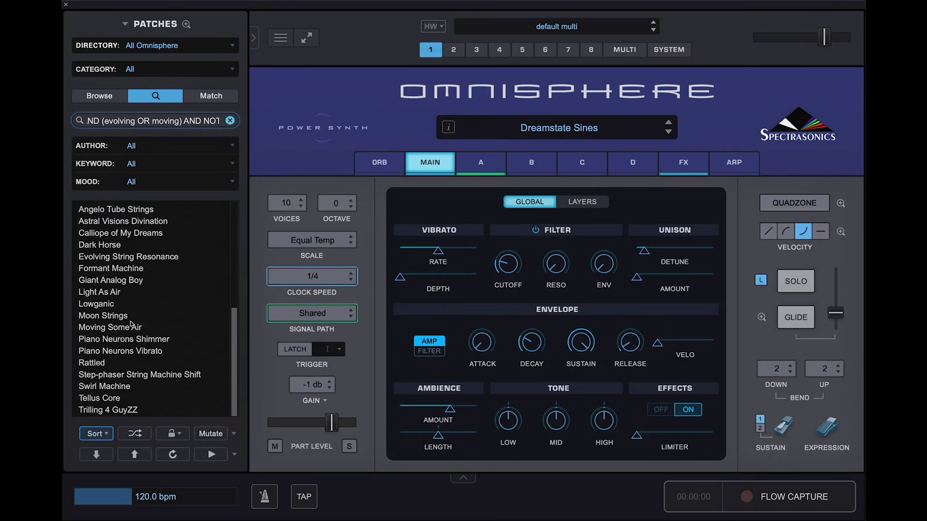
scroll(131, 325, "up", 6)
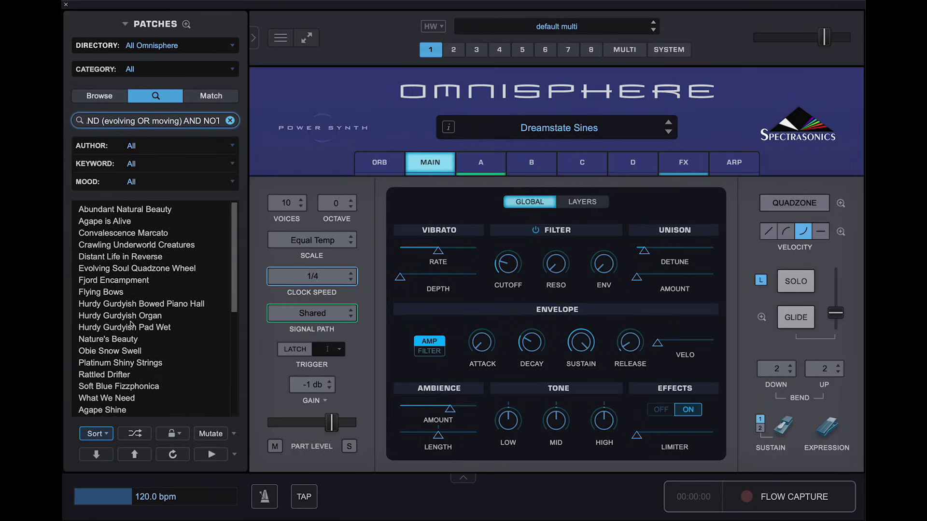
left_click(137, 292)
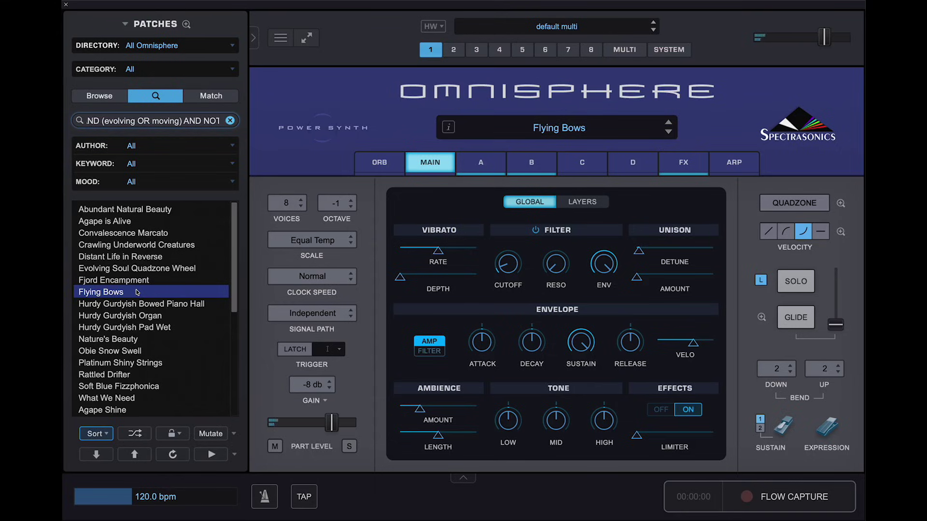
left_click(148, 349)
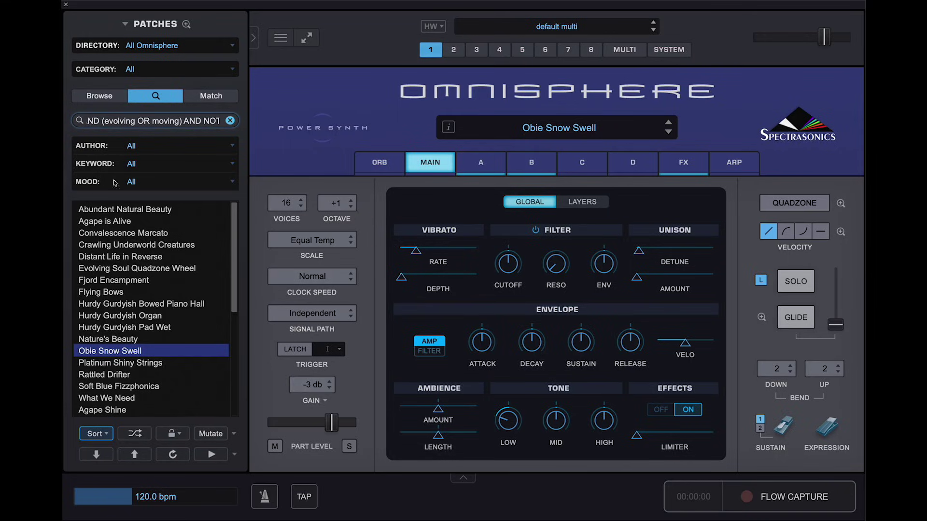
left_click(230, 121)
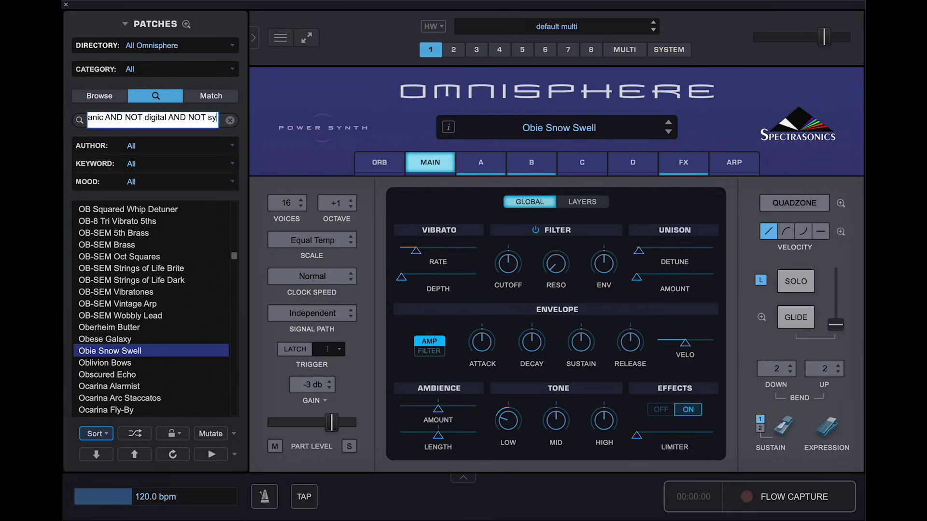
- Run the texture AND organic search and audition Celestial Flute Pad, Deep Didge and Eroded Spooky Strings
key("Return")
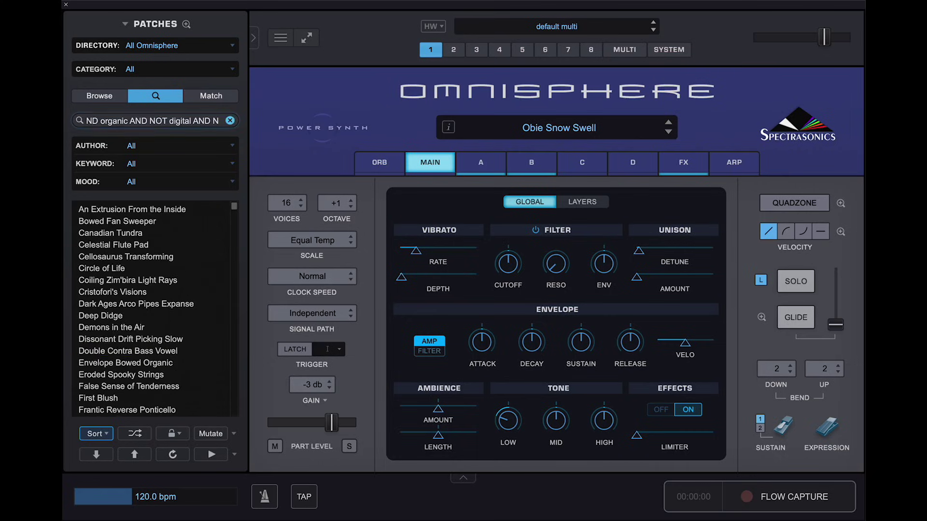
left_click(162, 246)
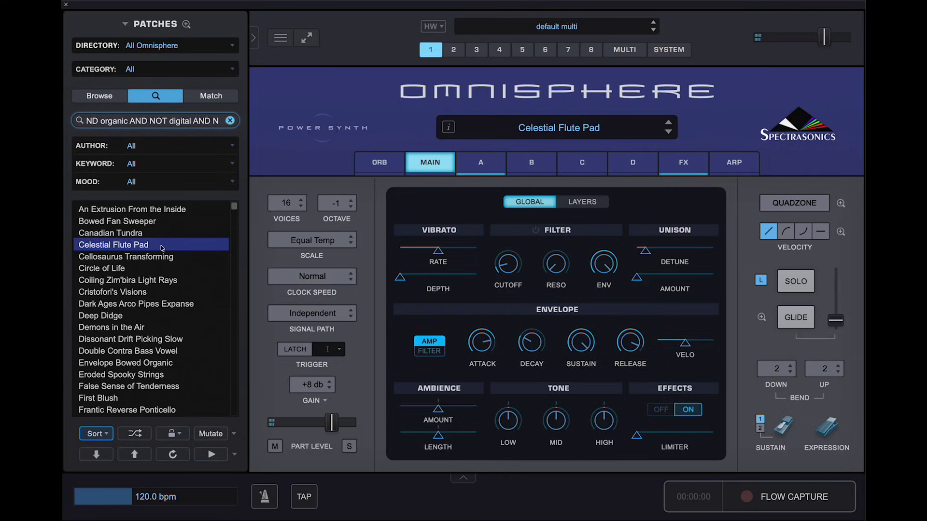
left_click(148, 319)
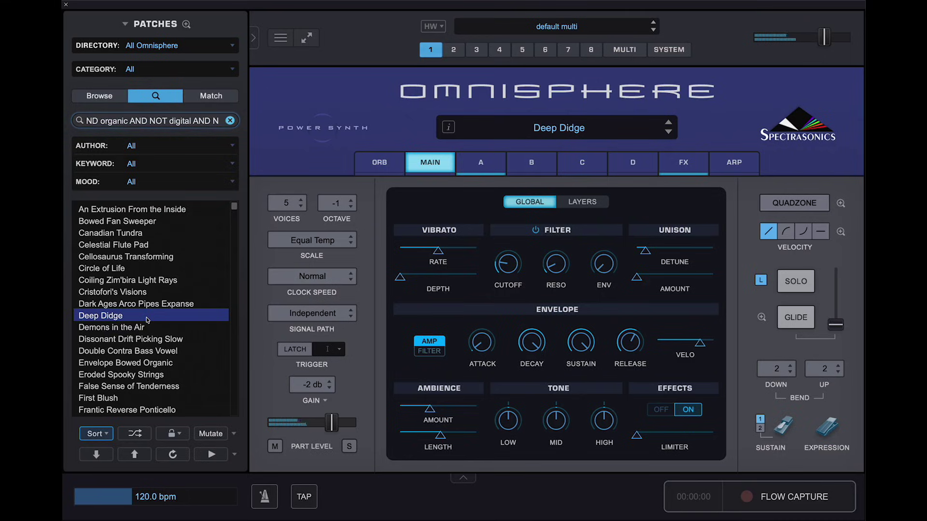
left_click(152, 374)
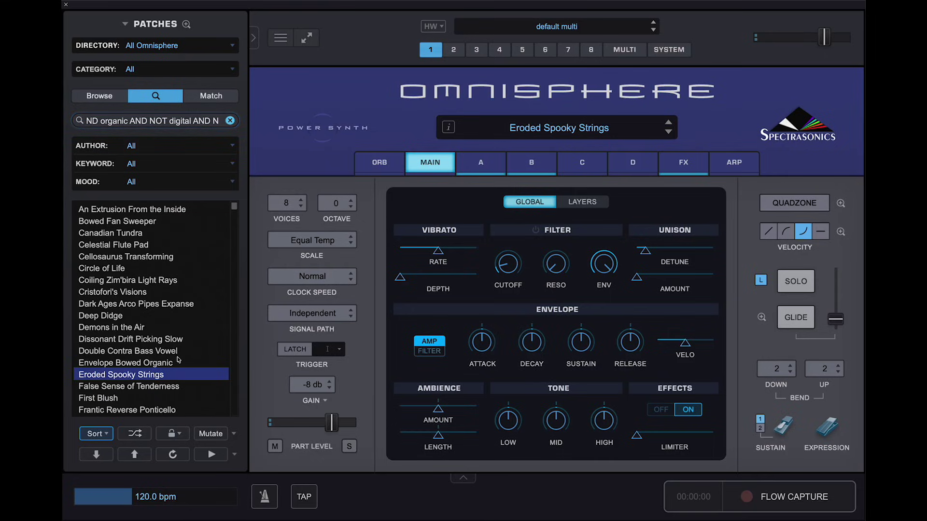
- Check layer A's settings, return to MAIN, and clear the search
left_click(485, 162)
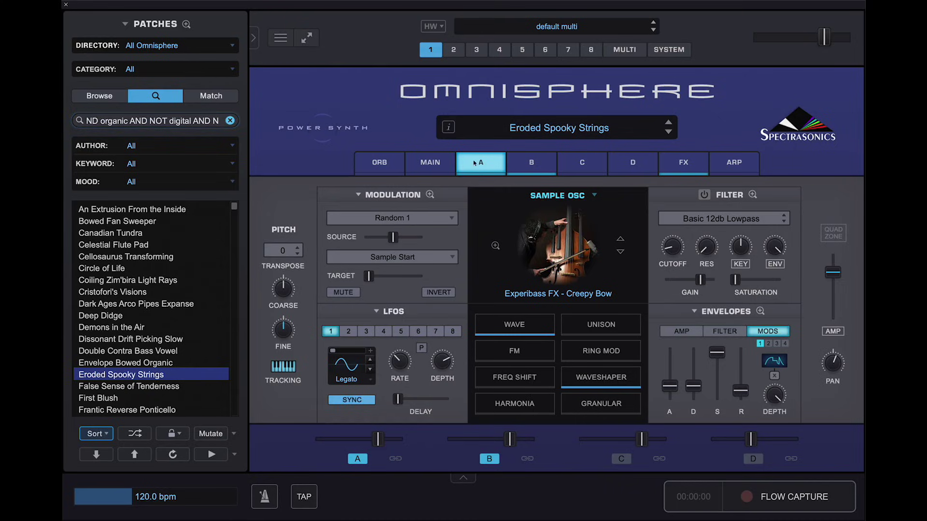
left_click(429, 164)
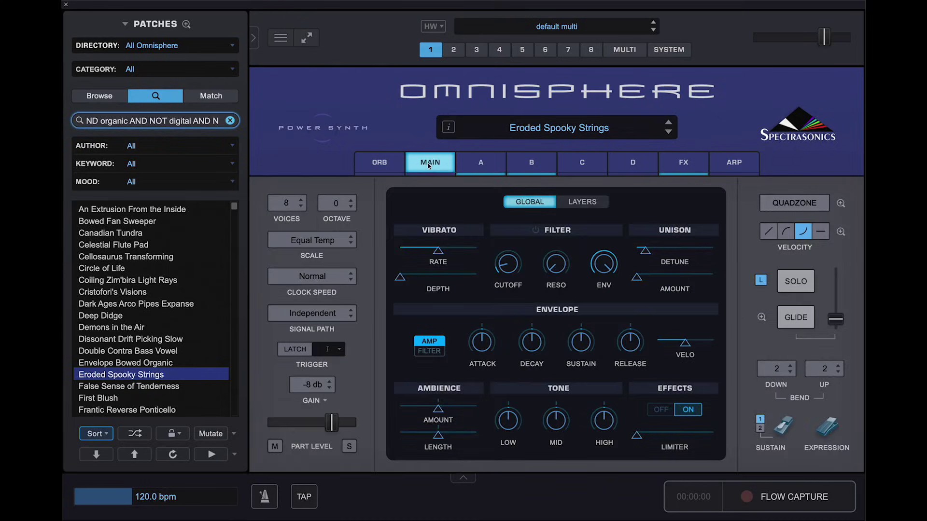
left_click(231, 120)
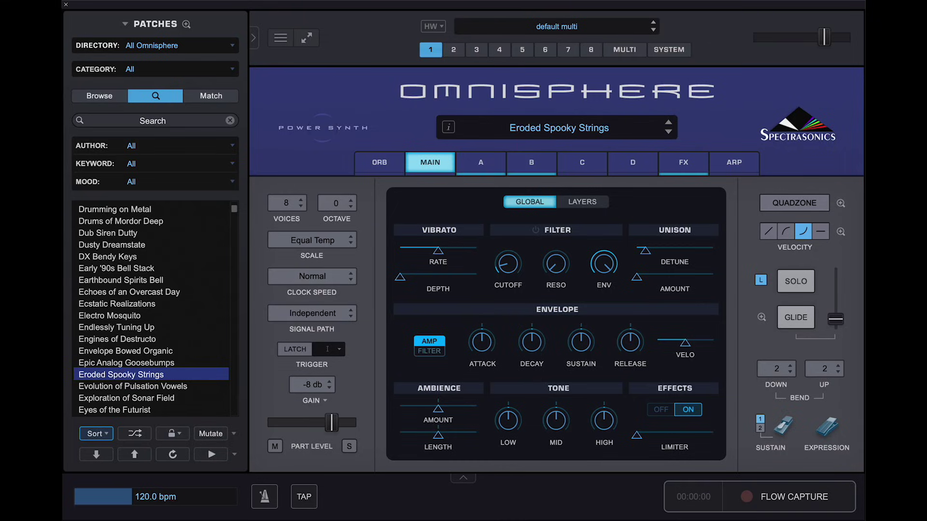
- Run a 'lead AND aggressive AND NOT' search excluding scream and one further term
left_click(192, 124)
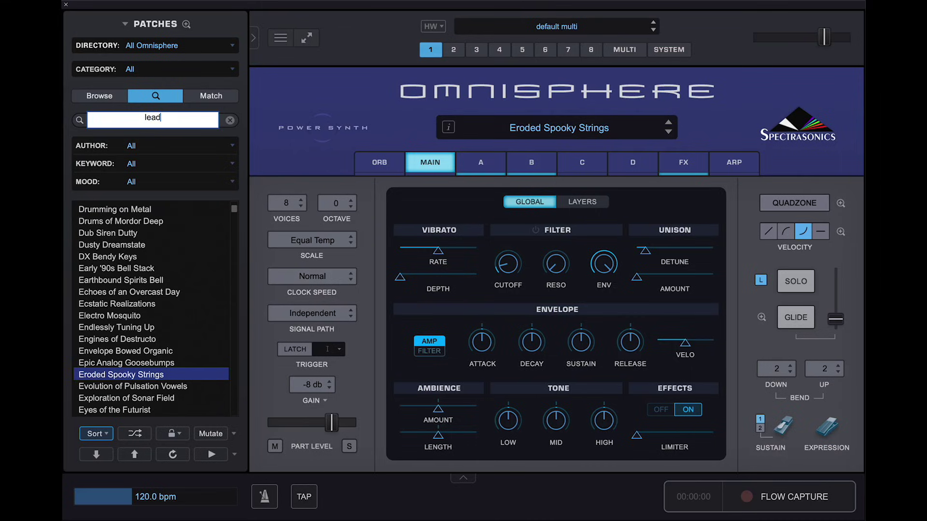
type("lead AND agre")
type("ed")
key("BackSpace")
key("BackSpace")
key("BackSpace")
key("BackSpace")
key("BackSpace")
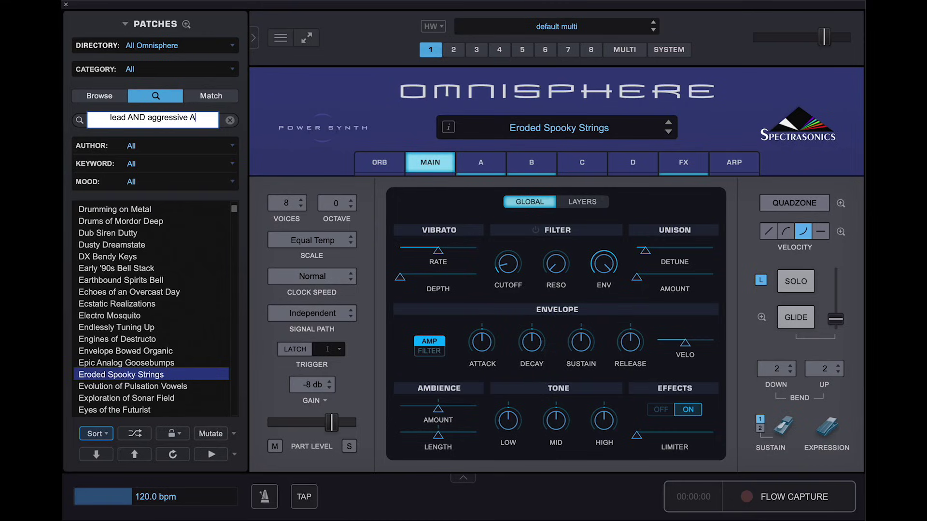
type("ggressive AND NOT s")
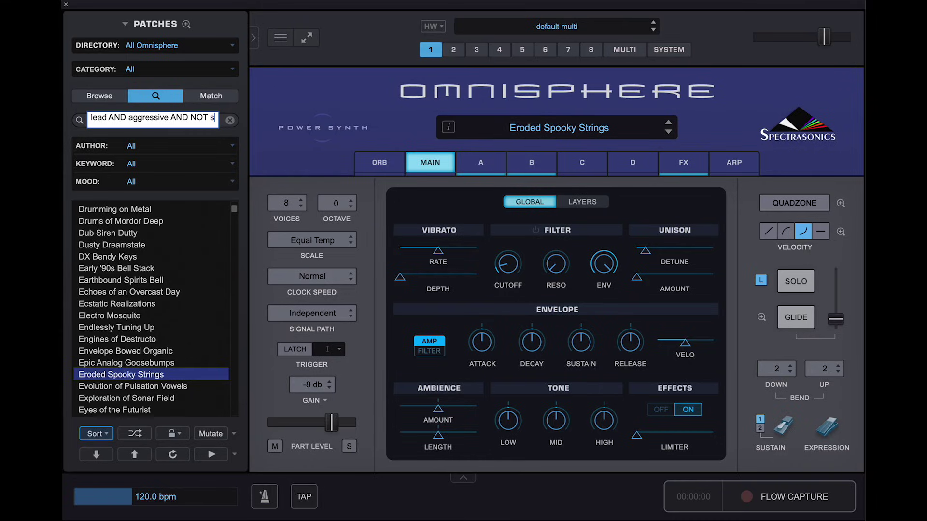
type("cr")
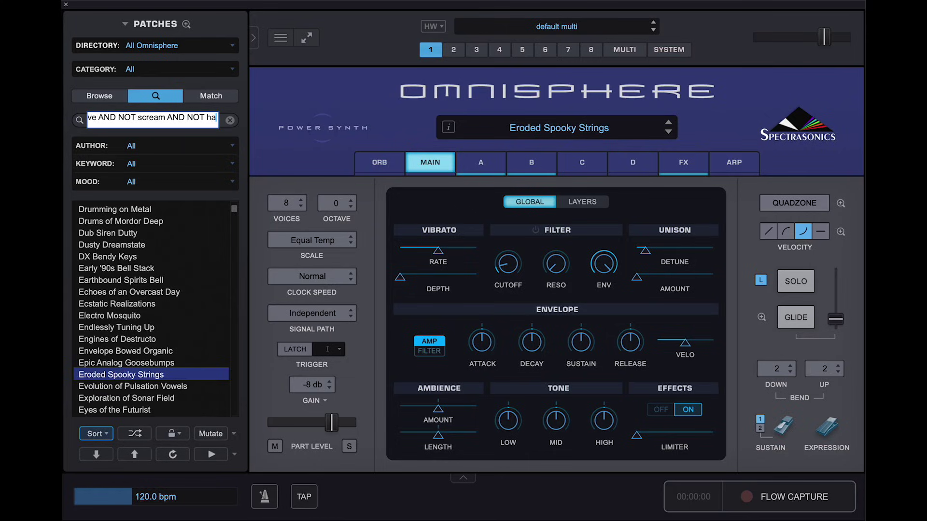
key("Return")
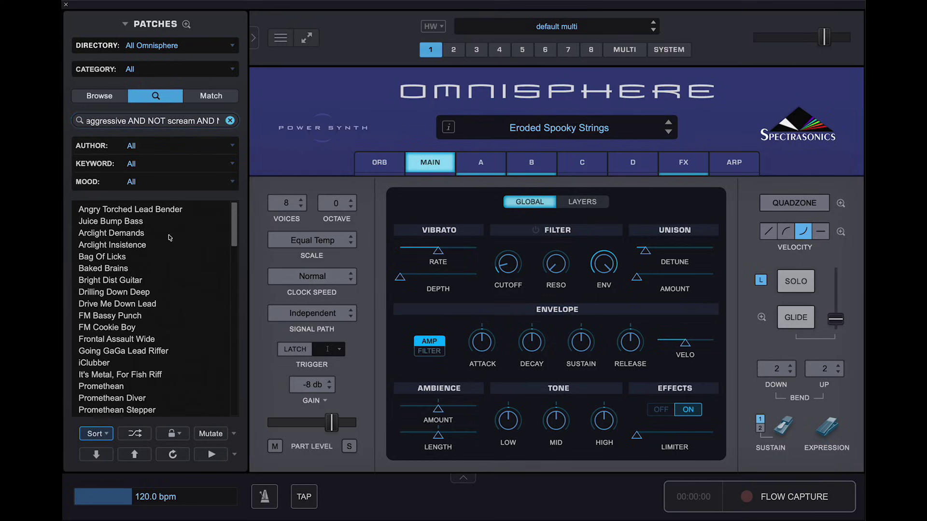
- Audition Going GaGa Lead Riffer, then Promethean, and clear the aggressive lead search
left_click(157, 347)
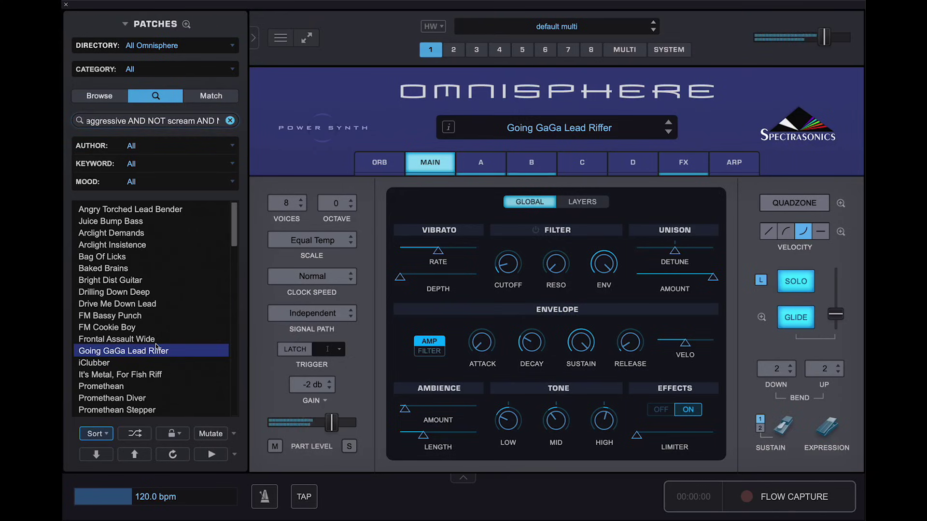
left_click(140, 385)
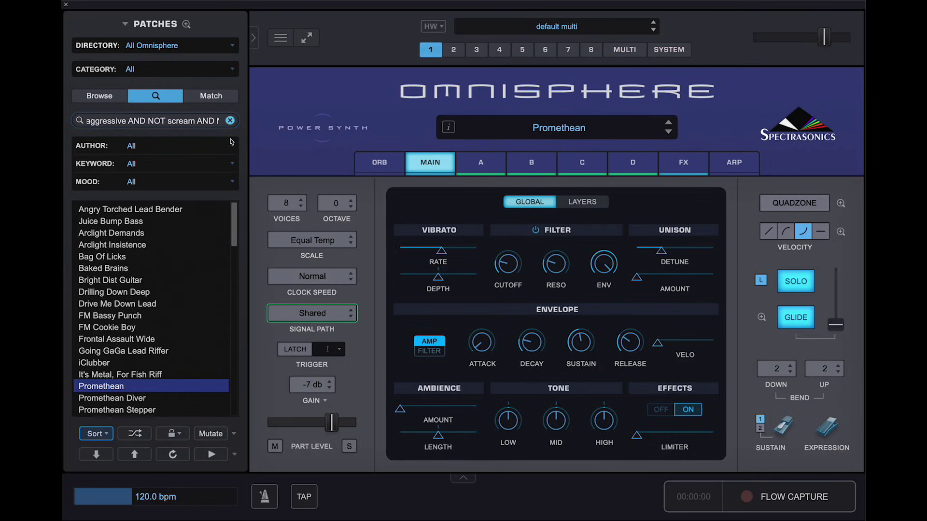
left_click(230, 121)
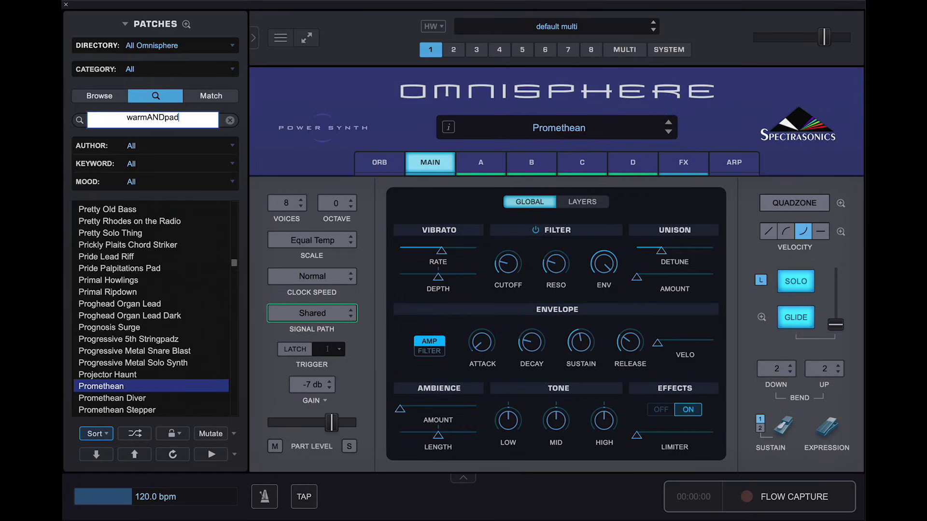
- Run 'warmANDpad', which returns nothing, then rerun it as 'warm AND pad'
key("Return")
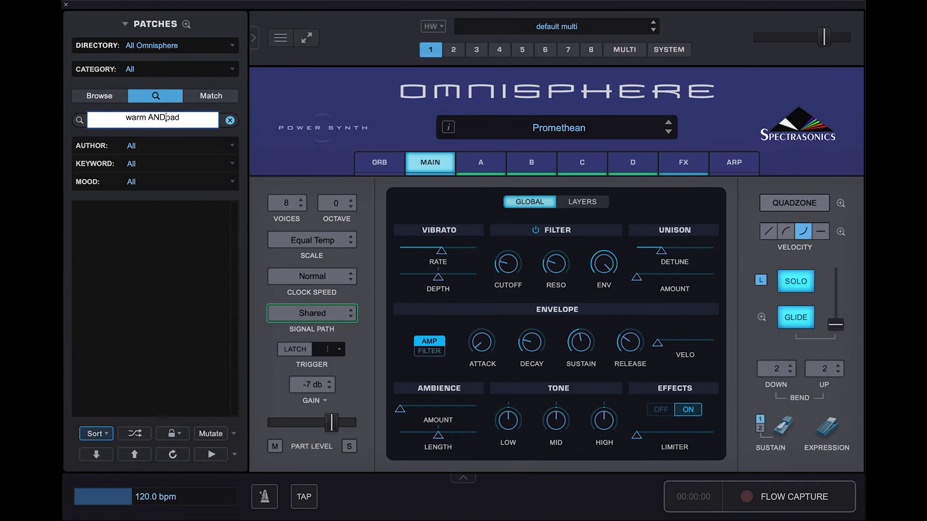
key("Return")
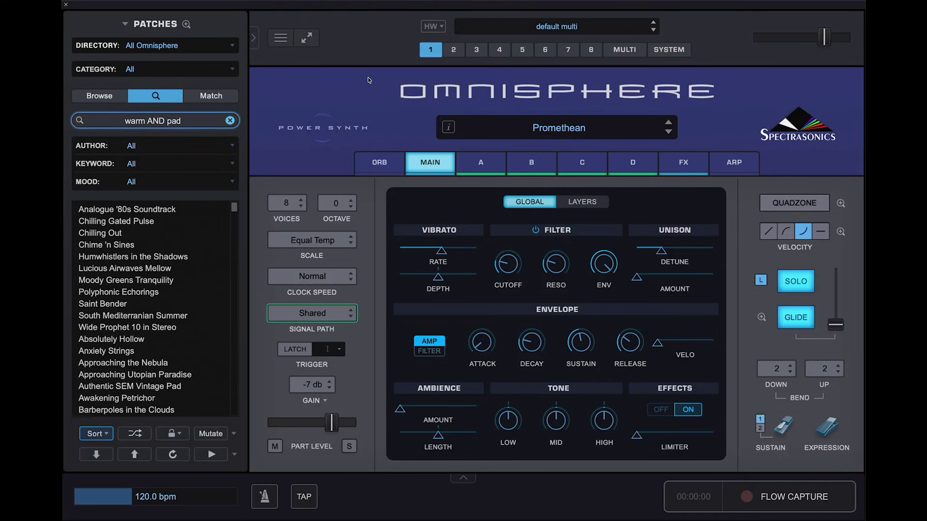
- Run '(warm OR lush) pad AND NOT dark' and dismiss the 'Cannot parse search string' notice
left_click(230, 121)
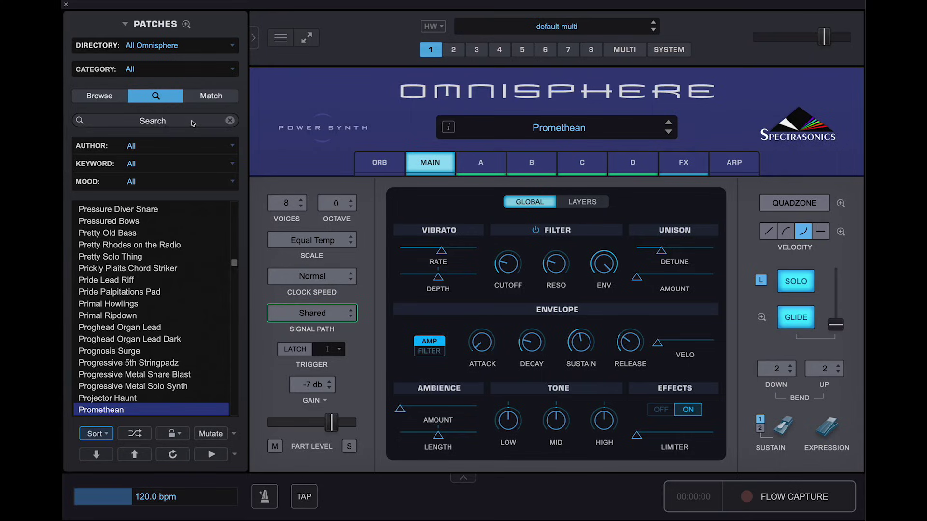
left_click(191, 120)
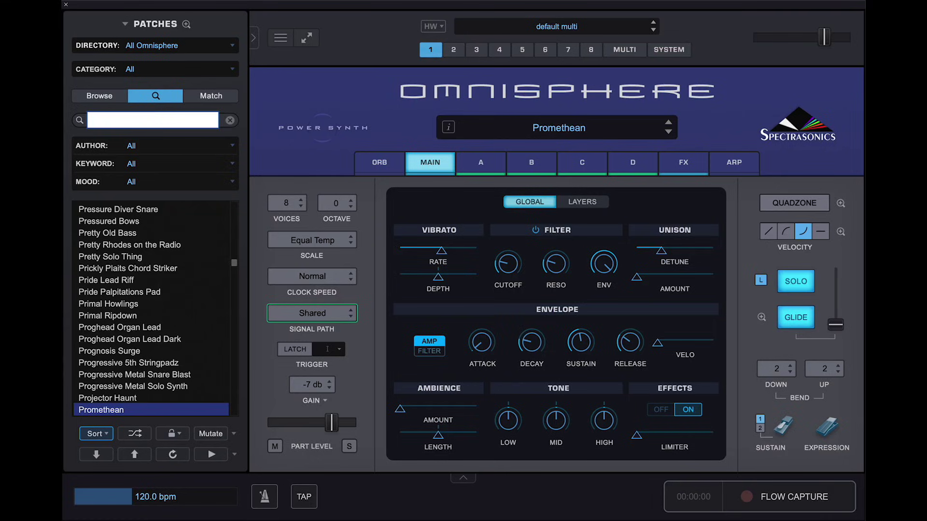
type("arm OR lush) ")
type("AND")
key("BackSpace")
key("BackSpace")
key("BackSpace")
key("BackSpace")
type("pad AND NO")
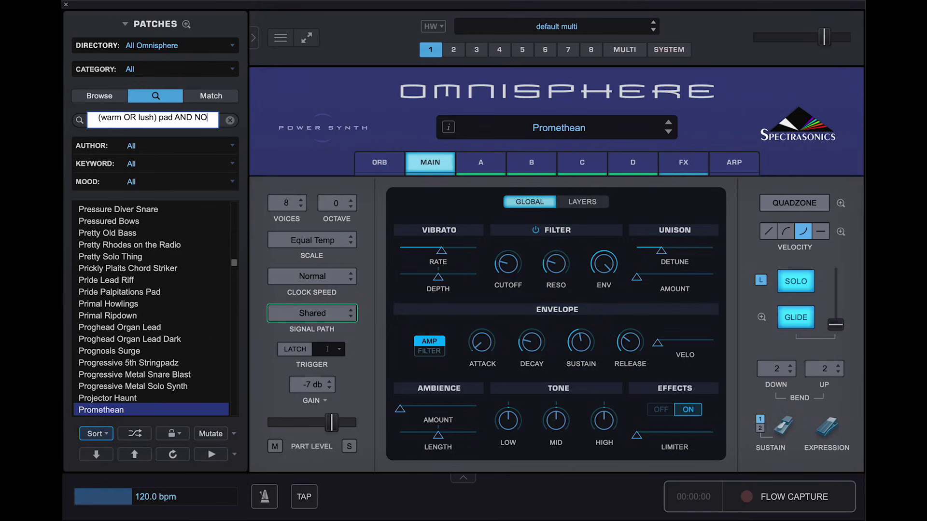
type("T dark")
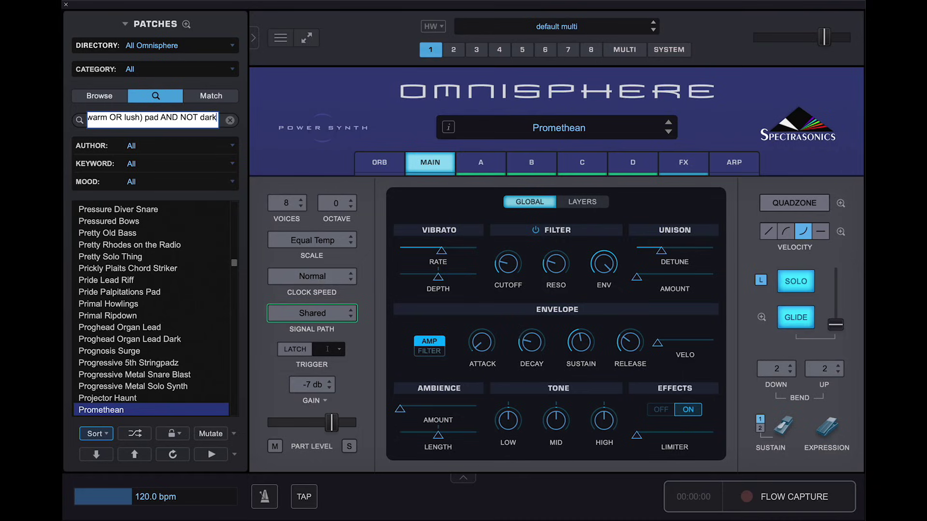
key("Return")
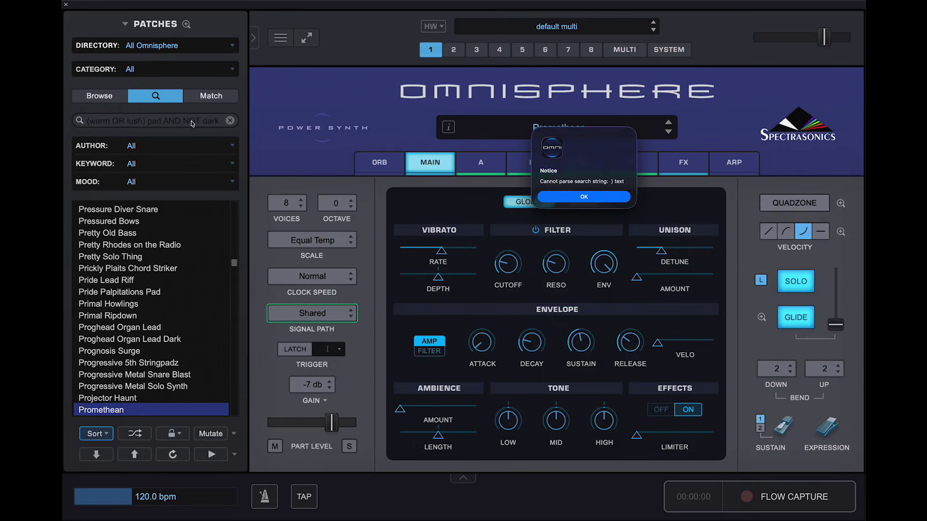
left_click(604, 198)
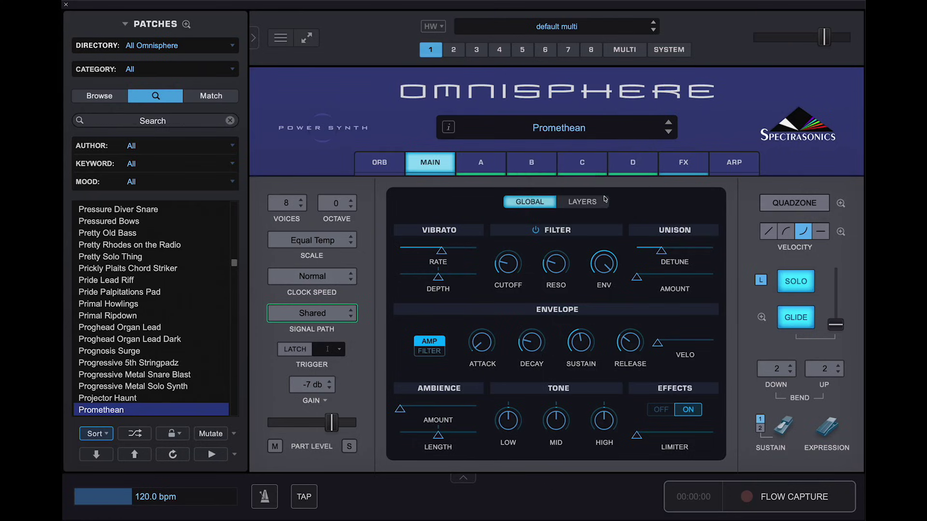
- Enter the query 'pad AND bright AND evolving AND NOT arp' in the search field
left_click(164, 119)
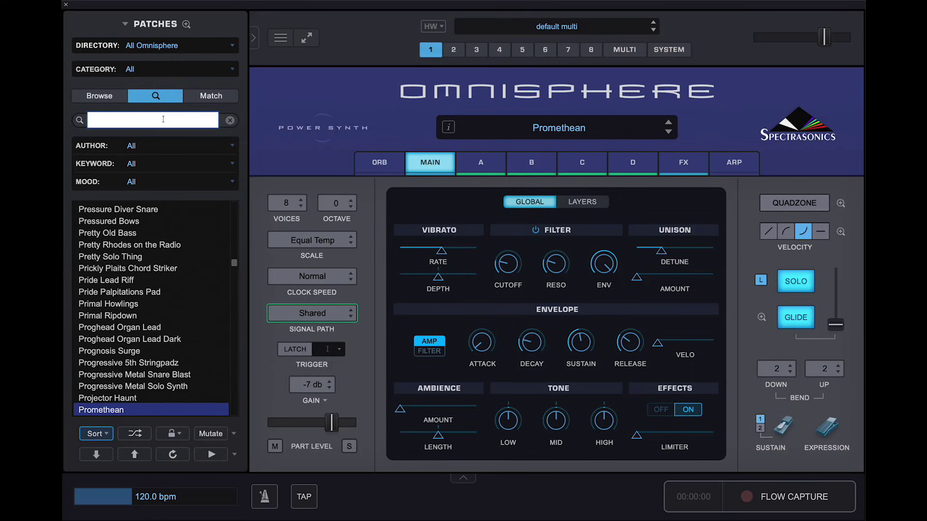
type("pad AND bright AND evlo")
key("BackSpace")
key("BackSpace")
type("olving ")
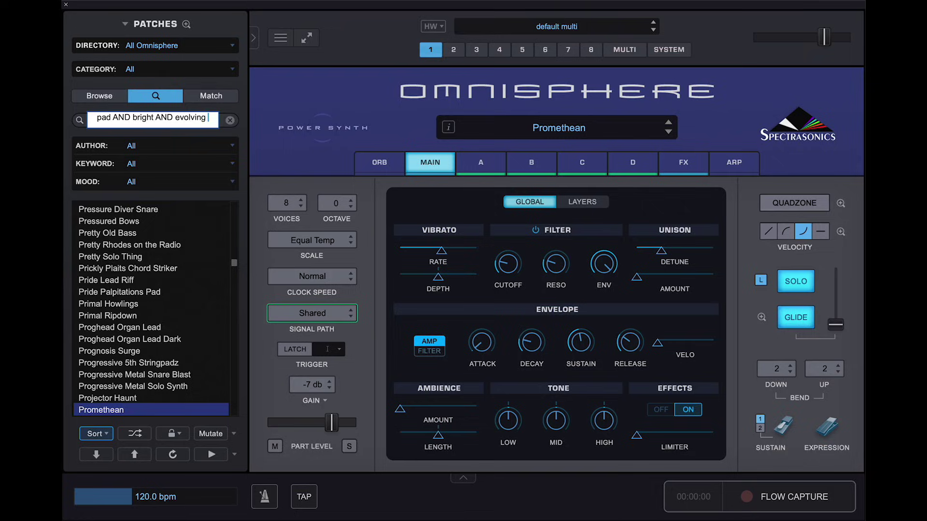
type("AND NOT arp")
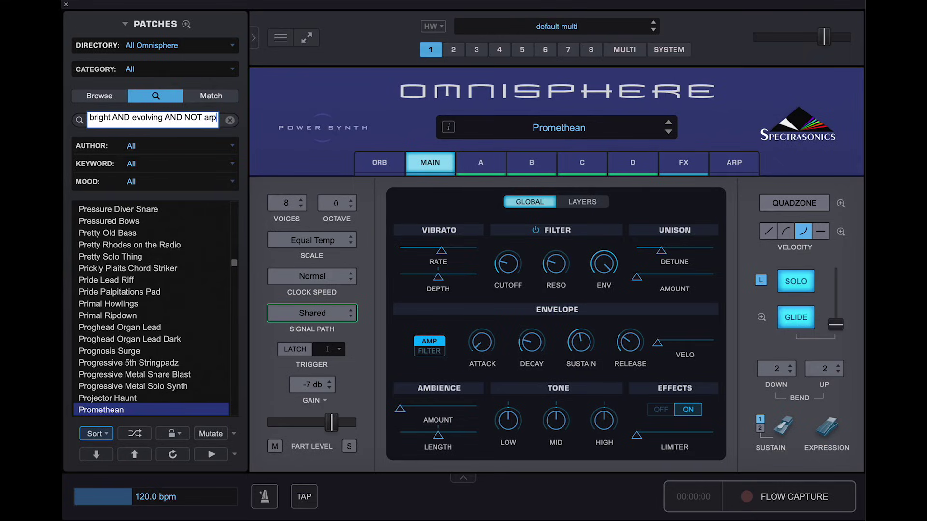